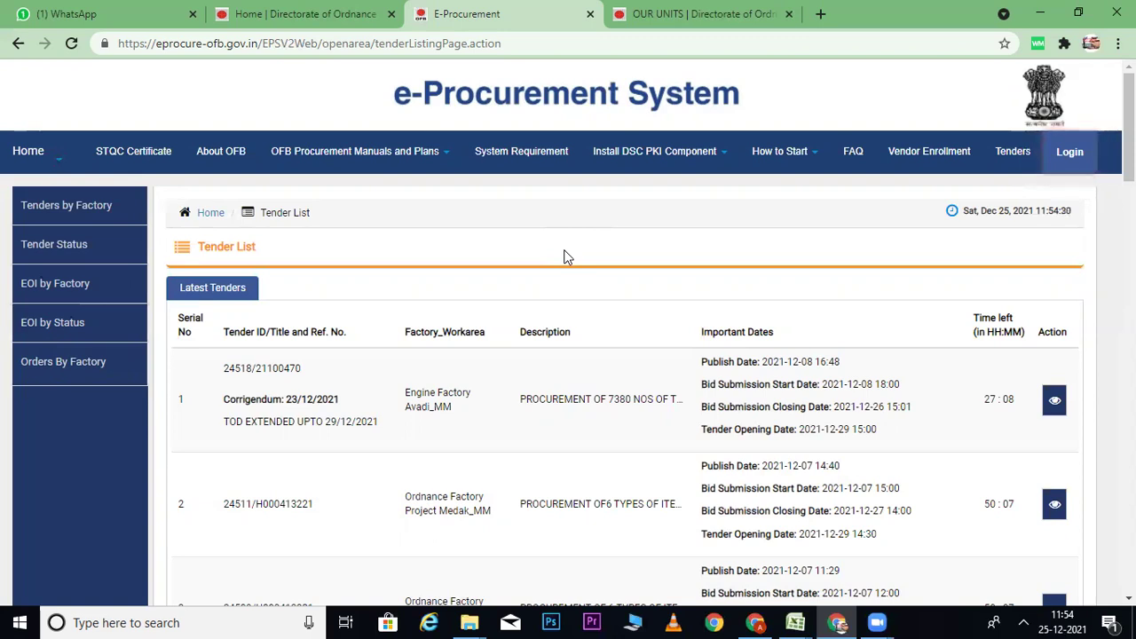
Step: From the tender list, start a Fresh Vendor Enrollment, entering the captcha and continuing
left_click(306, 10)
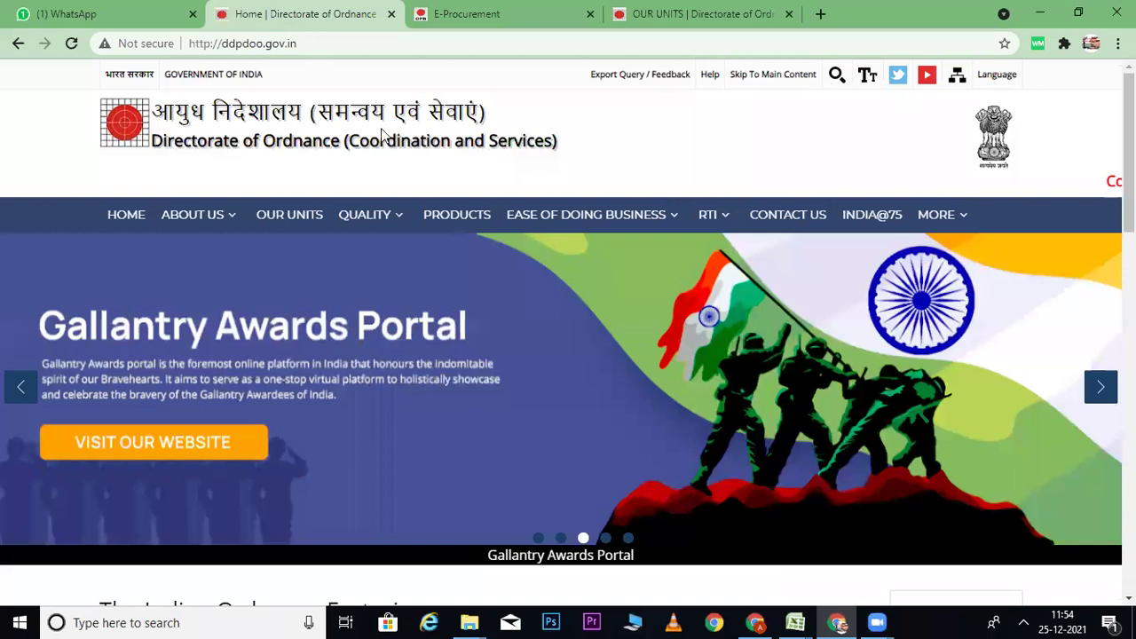
left_click(472, 20)
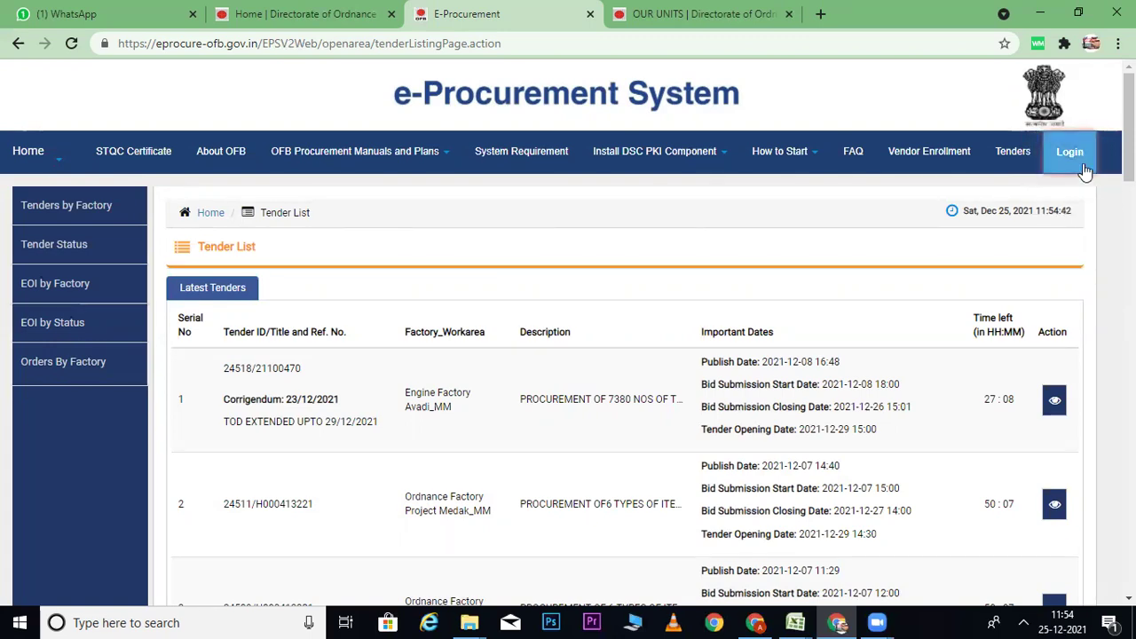
left_click(929, 158)
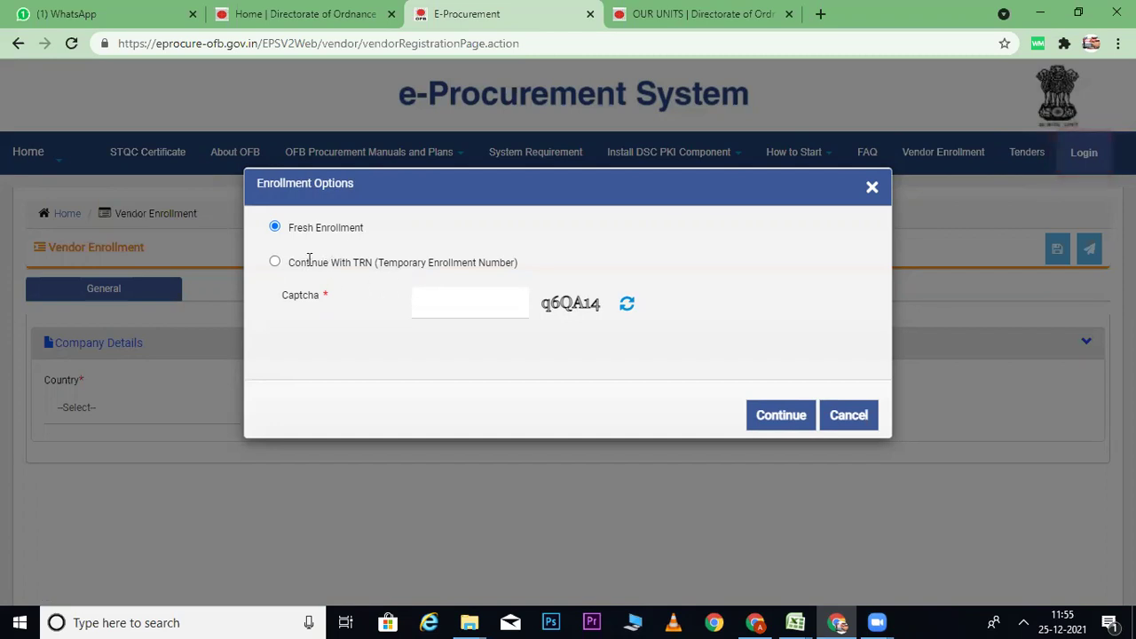
left_click(453, 318)
type("q6QA14")
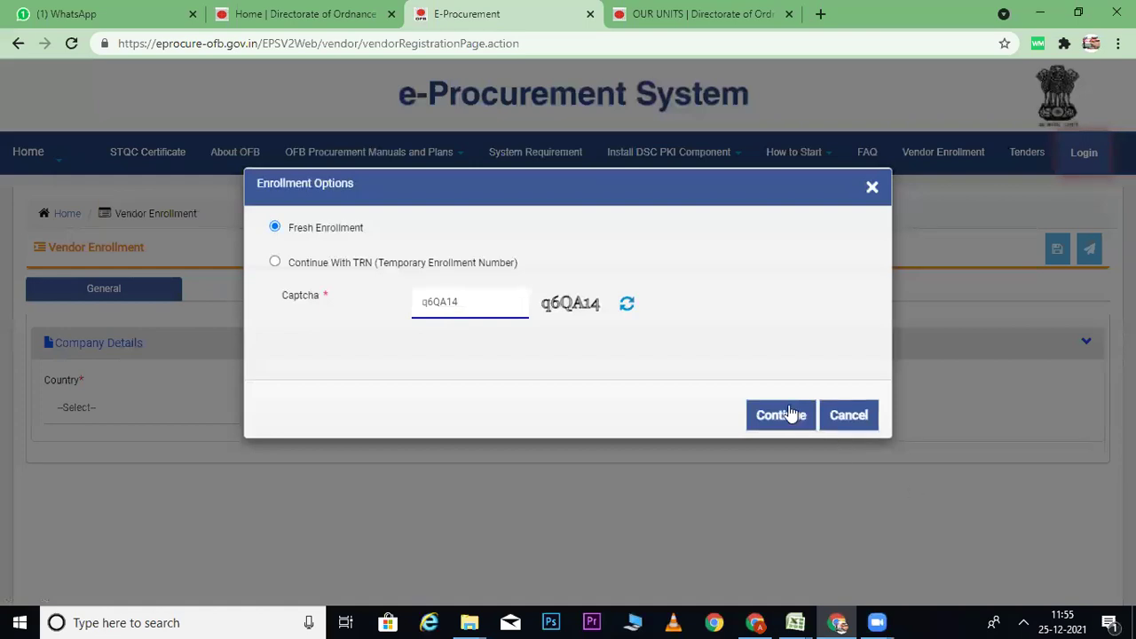
left_click(786, 414)
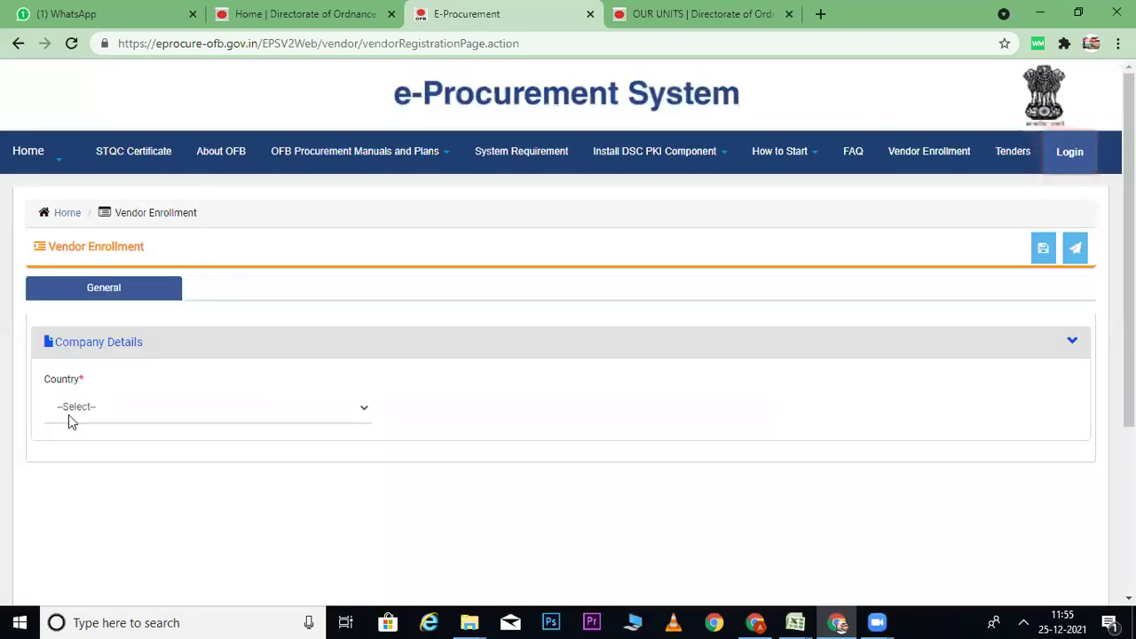
Step: Set Country to India and enter the company's PAN
left_click(80, 415)
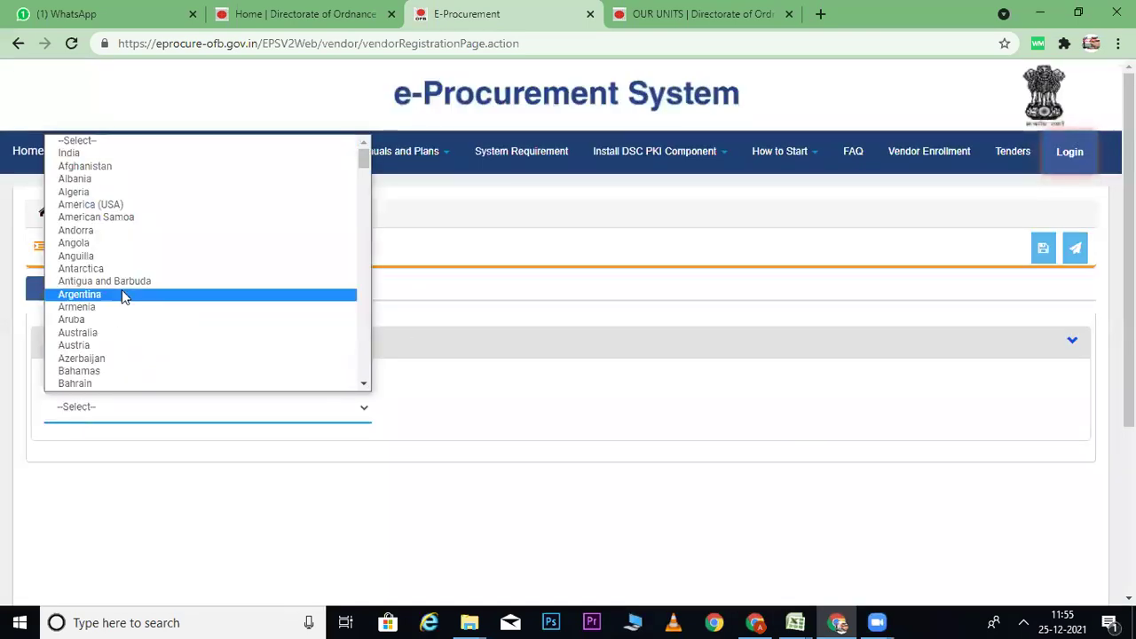
left_click(80, 153)
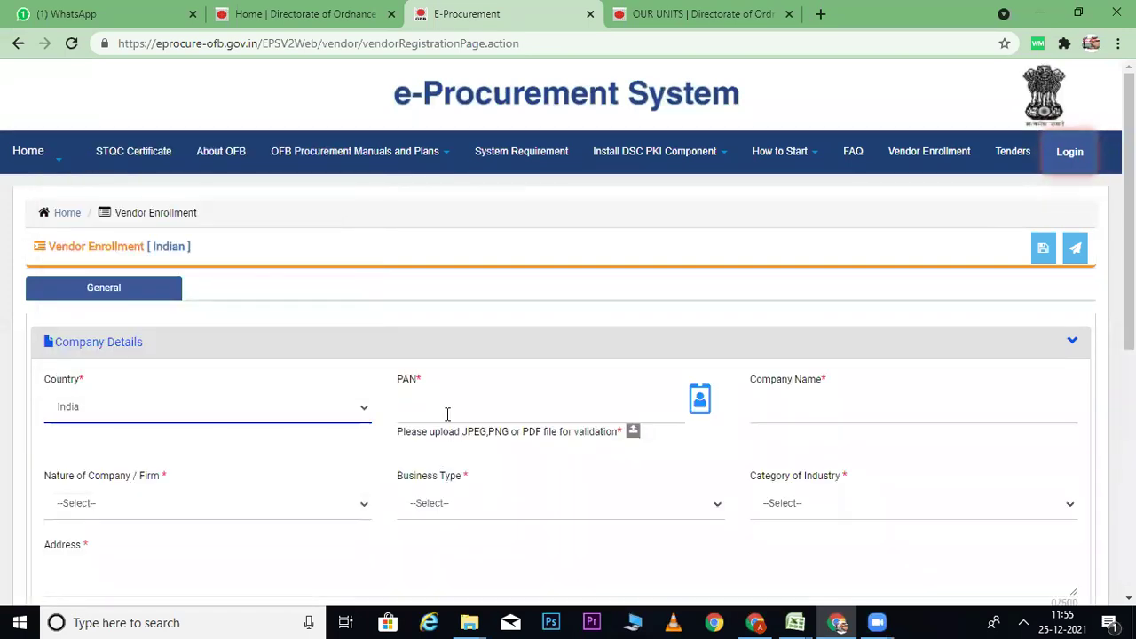
left_click(440, 408)
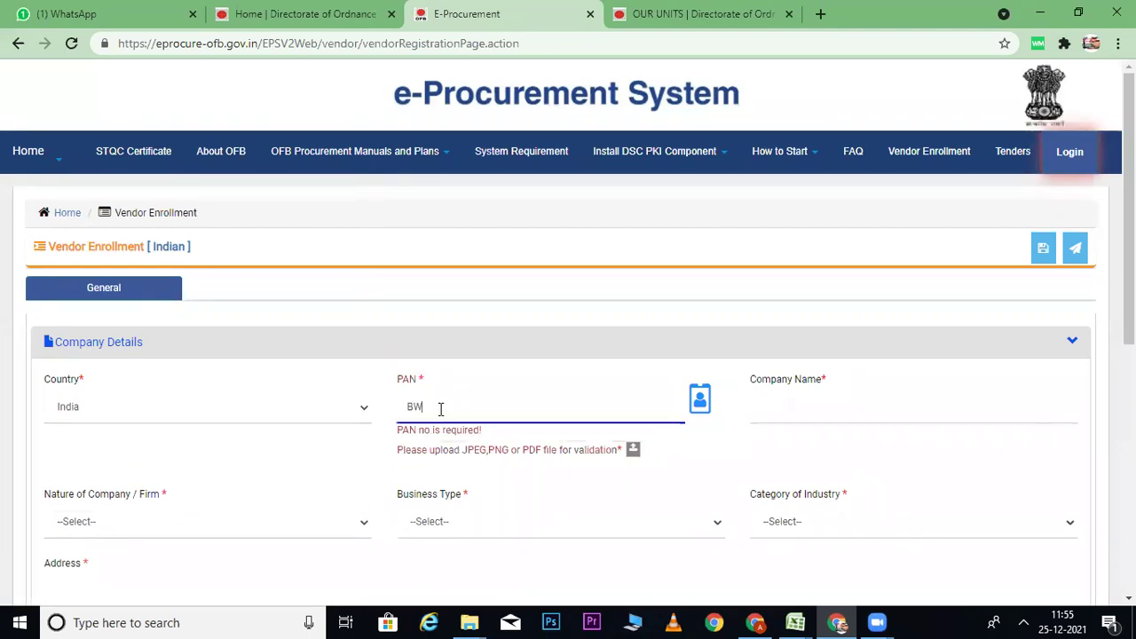
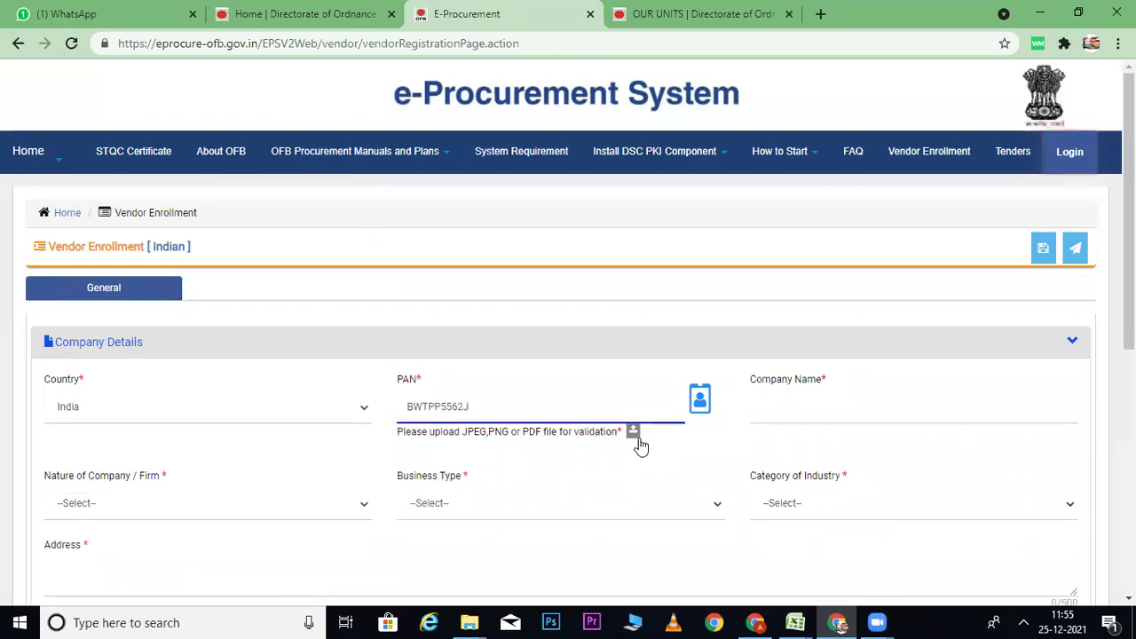
left_click(634, 433)
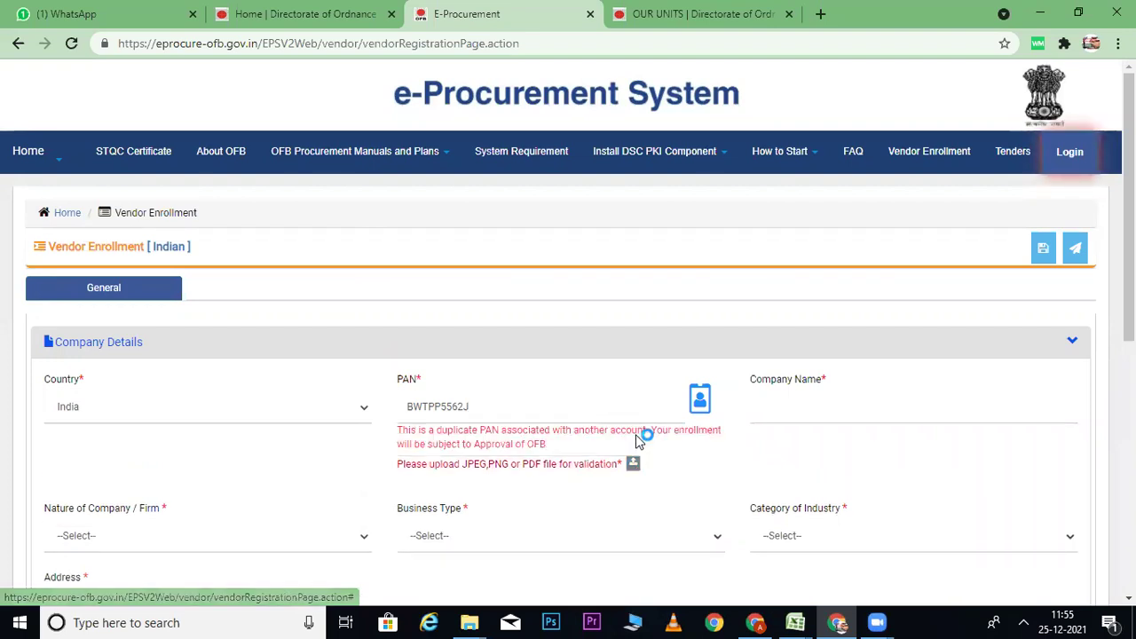
Step: Attach PANCARD.pdf as the PAN validation document and acknowledge the confirmation
left_click(633, 463)
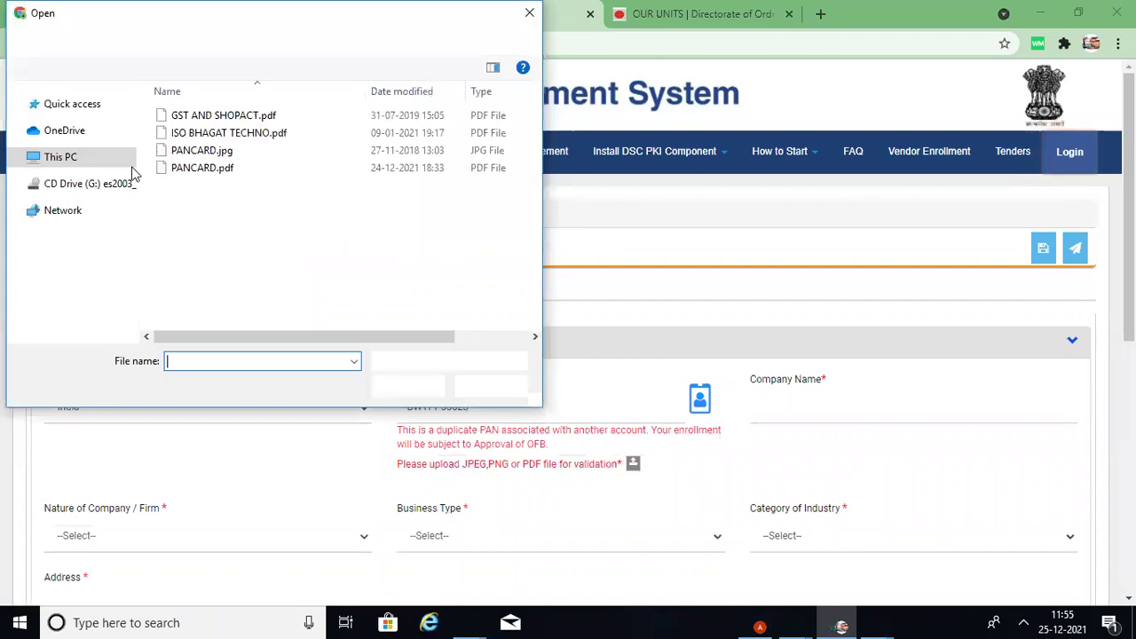
double_click(210, 169)
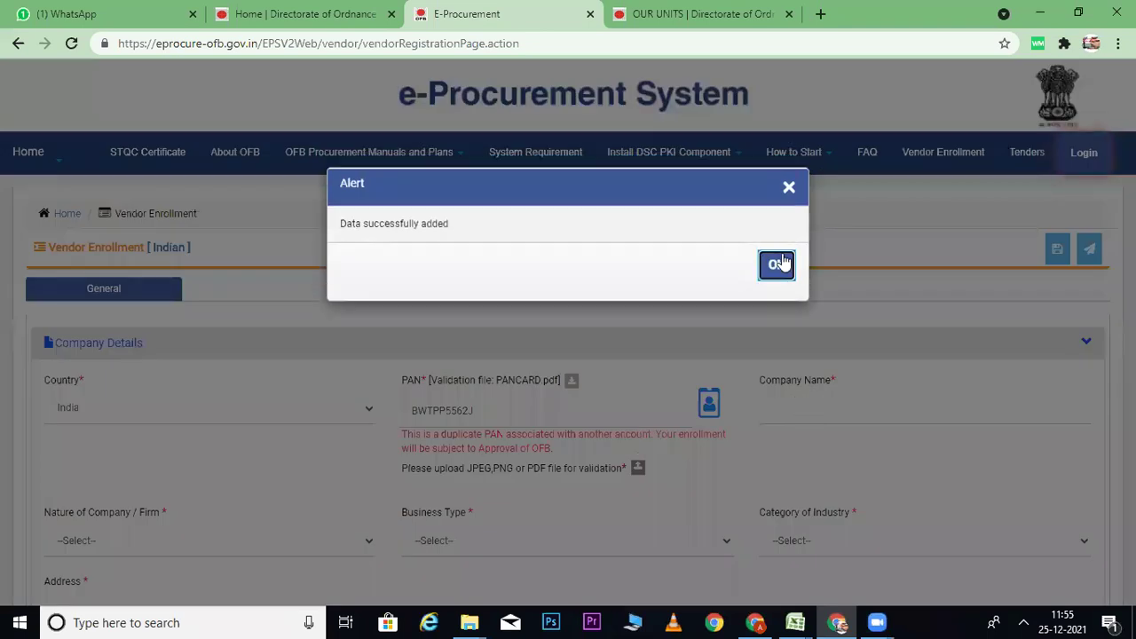
left_click(784, 264)
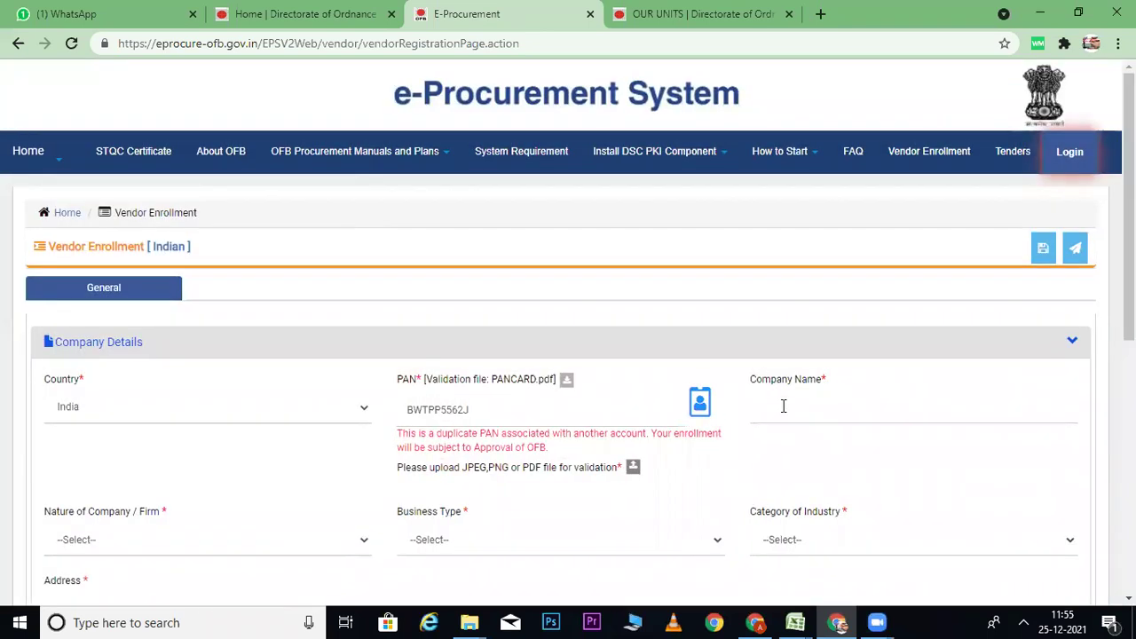
Step: Enter the company name 'Bhagat Techno IT Solution'
left_click(784, 404)
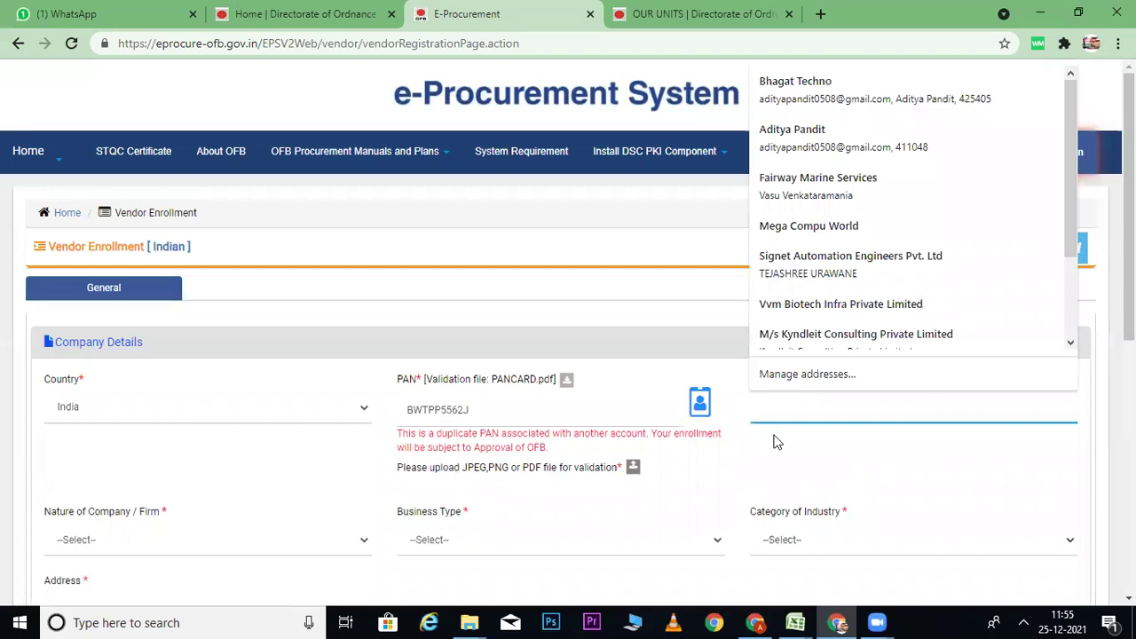
type("bwtpp")
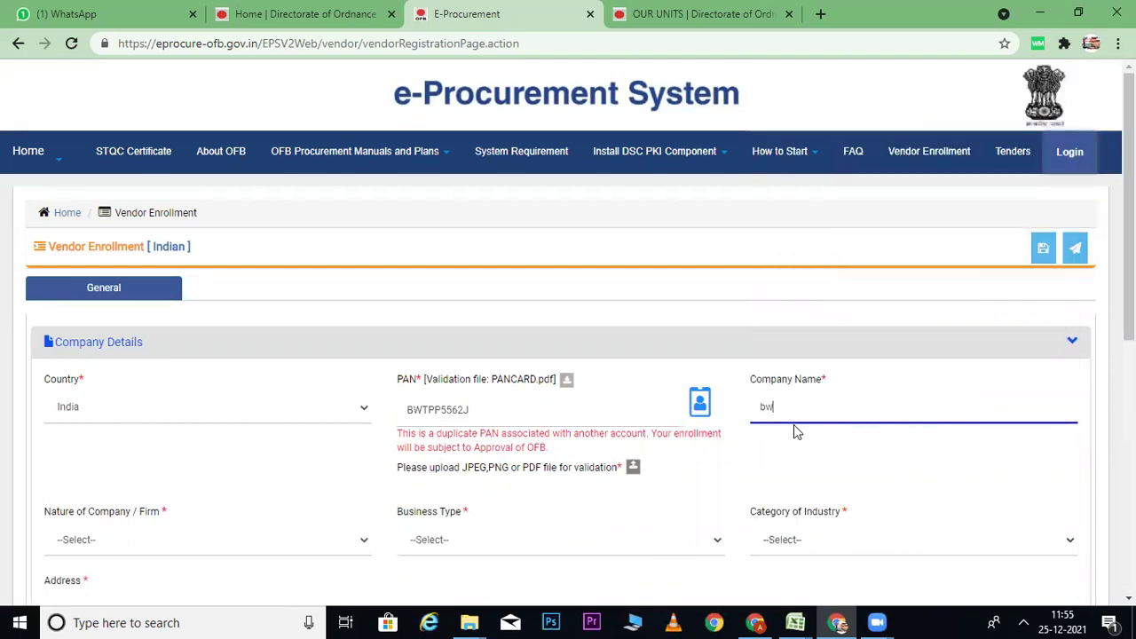
key("BackSpace")
key("BackSpace")
key("BackSpace")
key("BackSpace")
key("BackSpace")
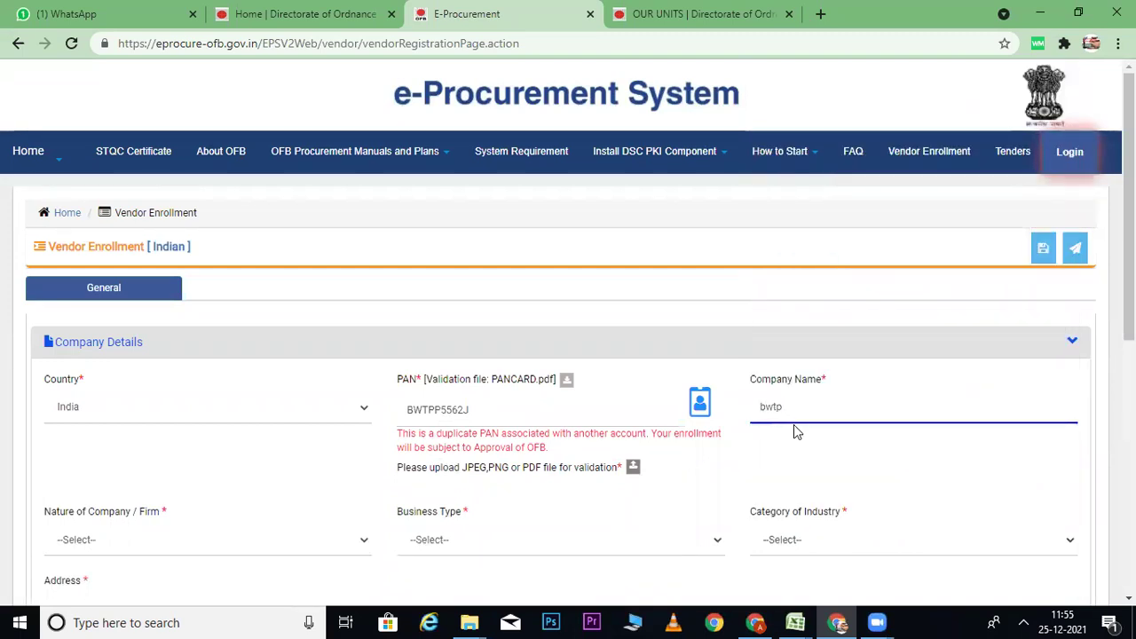
type("Bhagat")
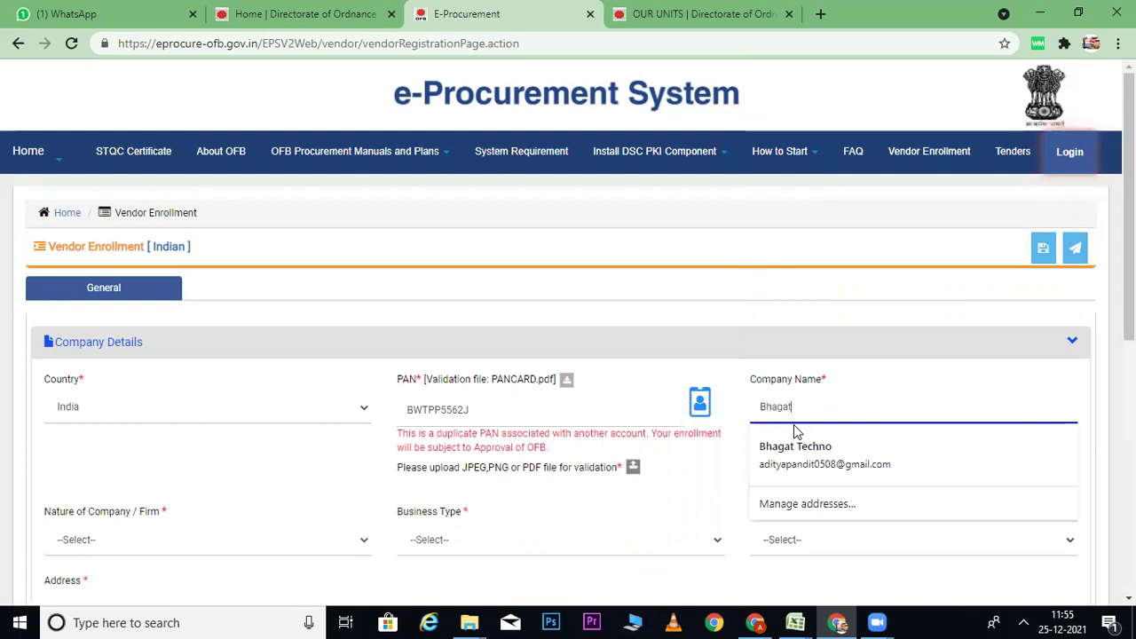
type(" Techno ")
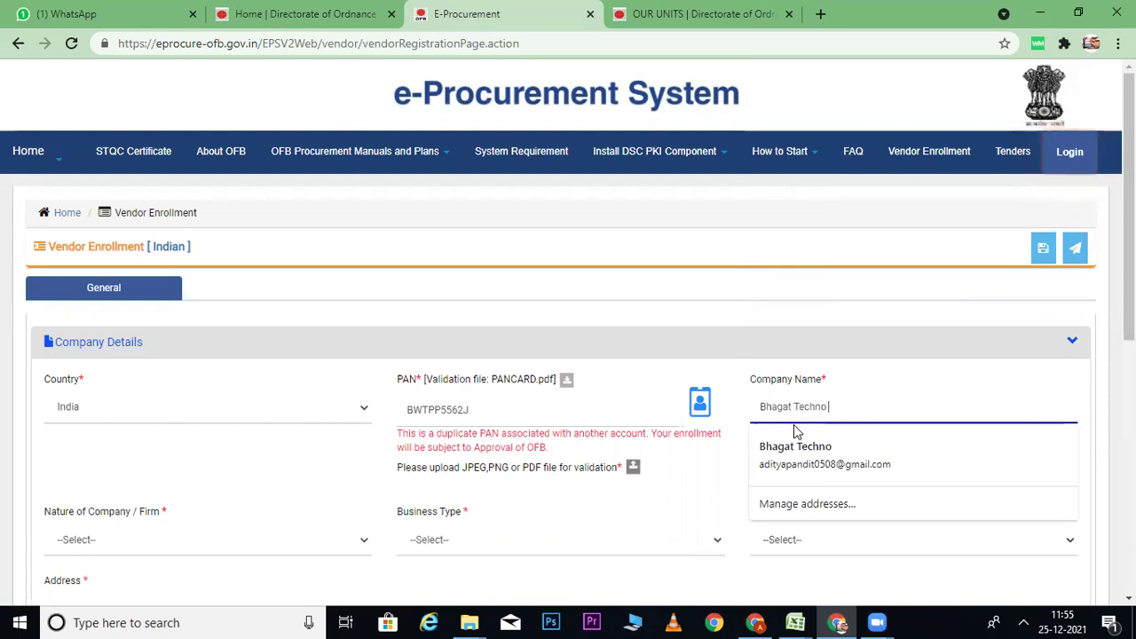
type("IT Solution")
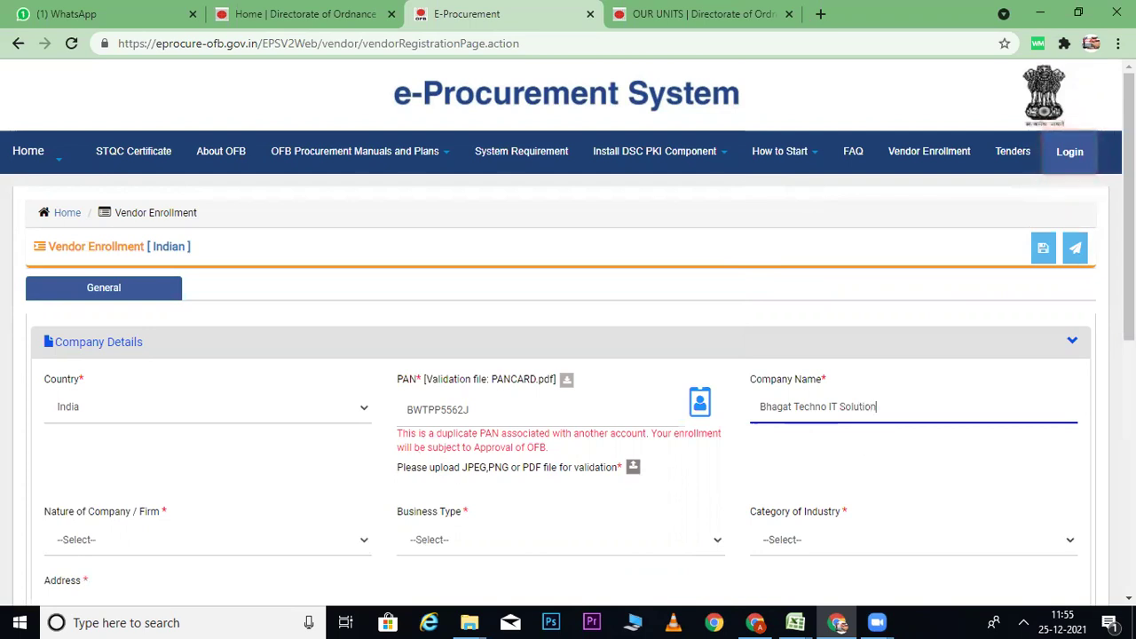
Step: Set Nature of Firm Proprietary, Business Type Sole Proprietary and Category of Industry Large Scale
scroll(177, 364, "down", 2)
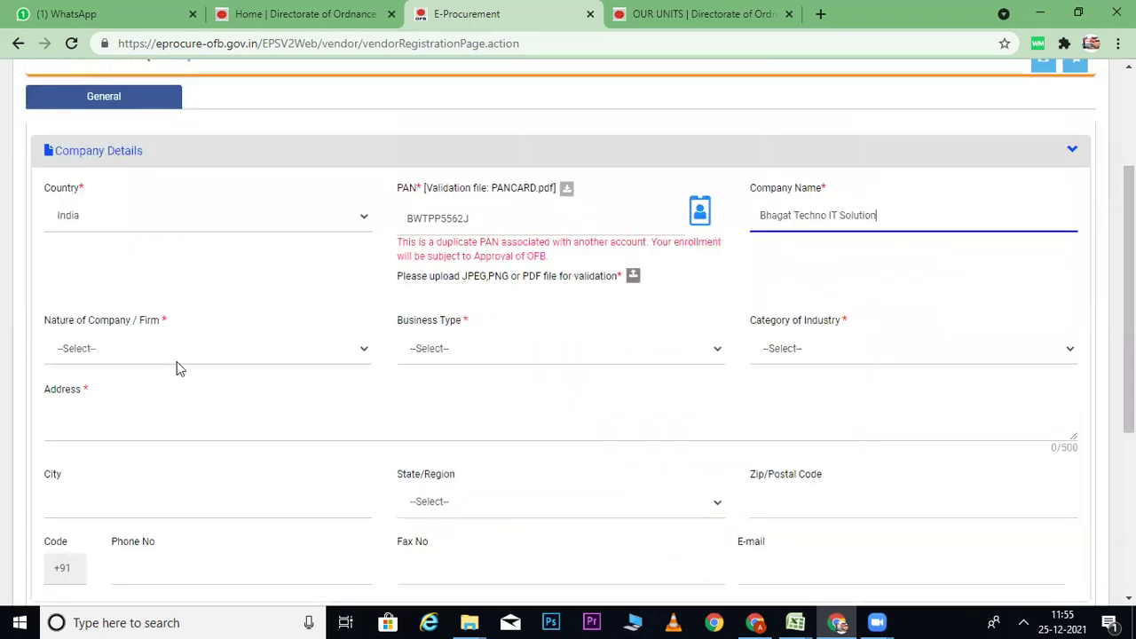
left_click(118, 355)
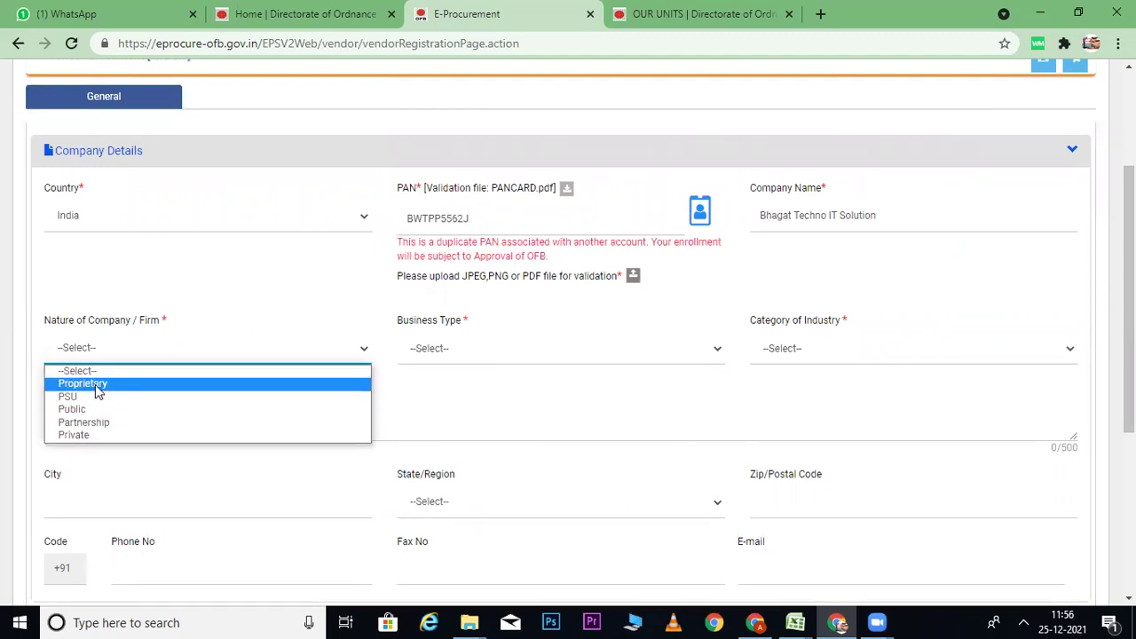
left_click(96, 383)
left_click(436, 353)
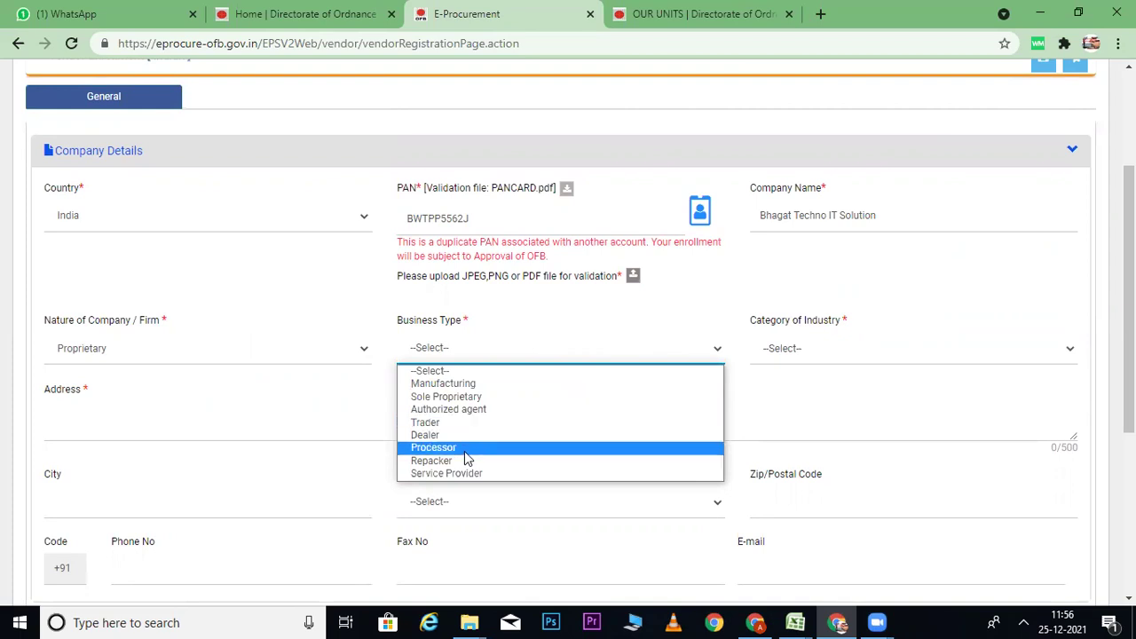
left_click(476, 401)
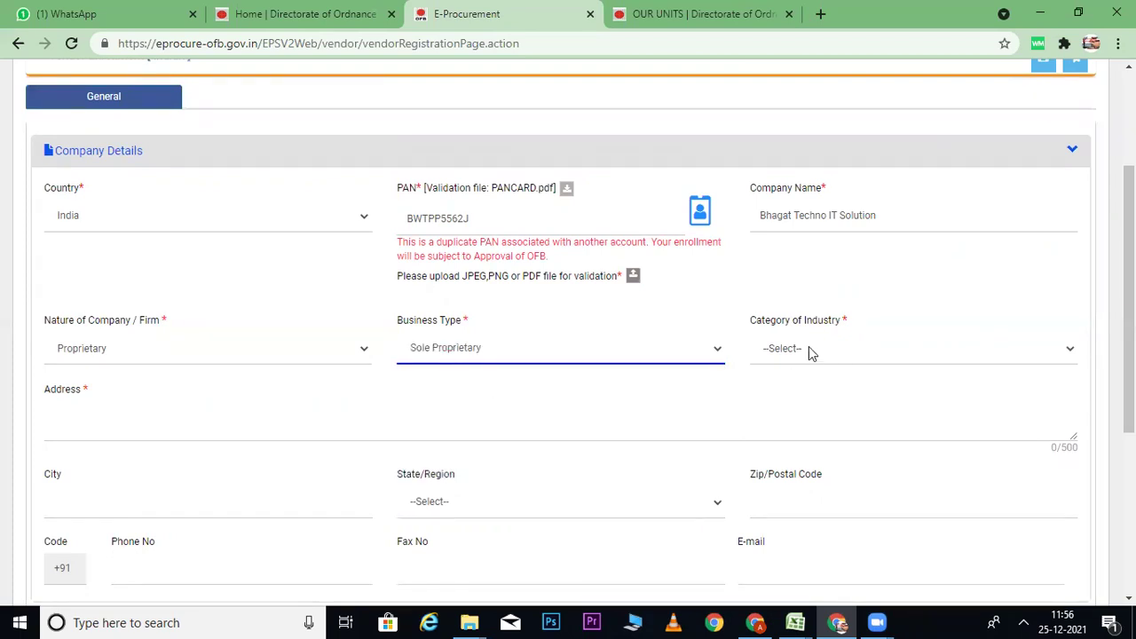
left_click(808, 348)
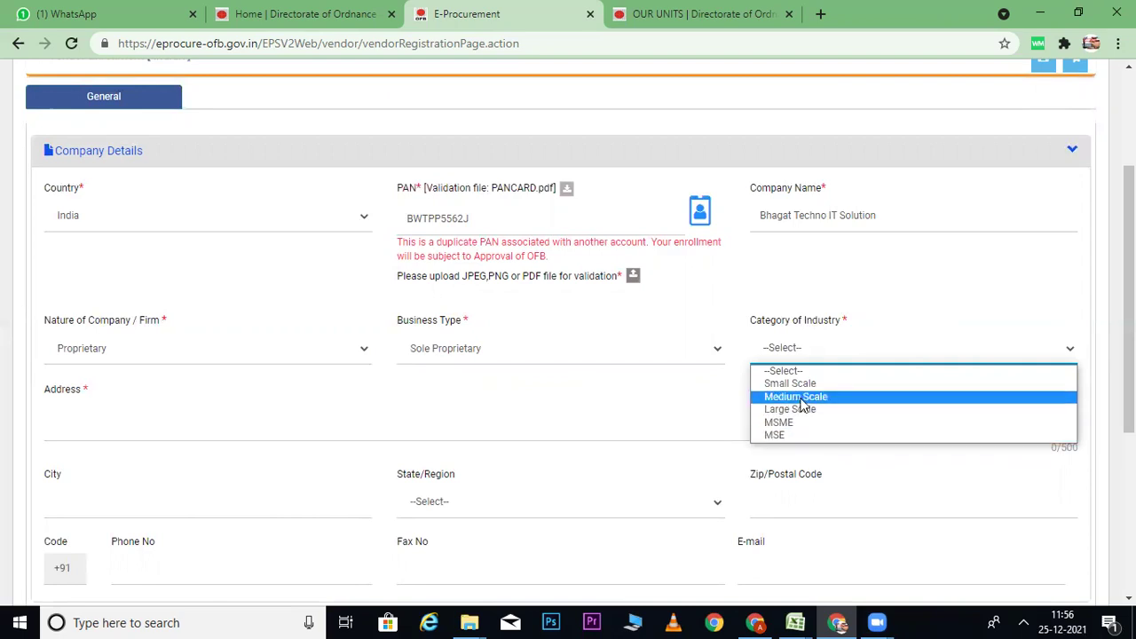
left_click(770, 437)
left_click(786, 353)
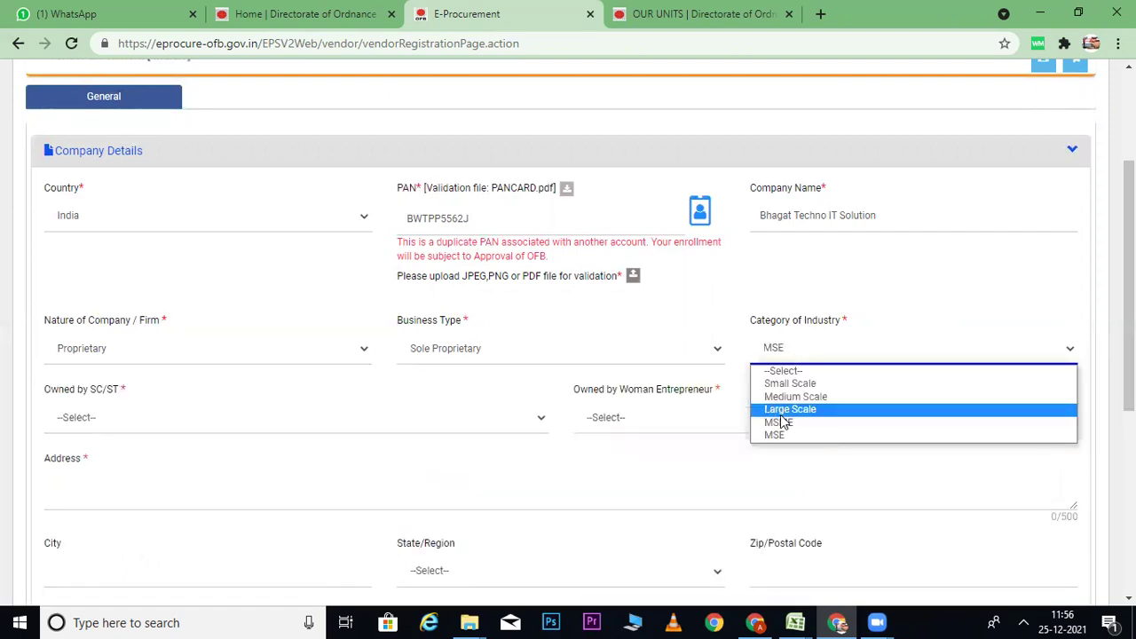
left_click(780, 414)
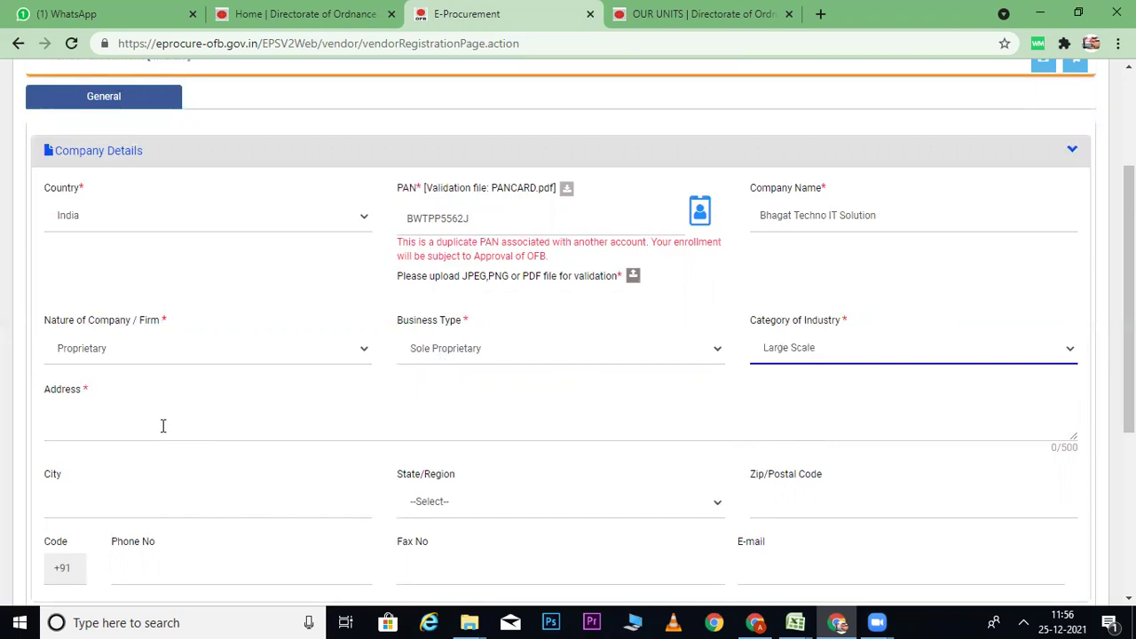
Step: Enter the company's street address and the city Pune
left_click(162, 426)
left_click(150, 423)
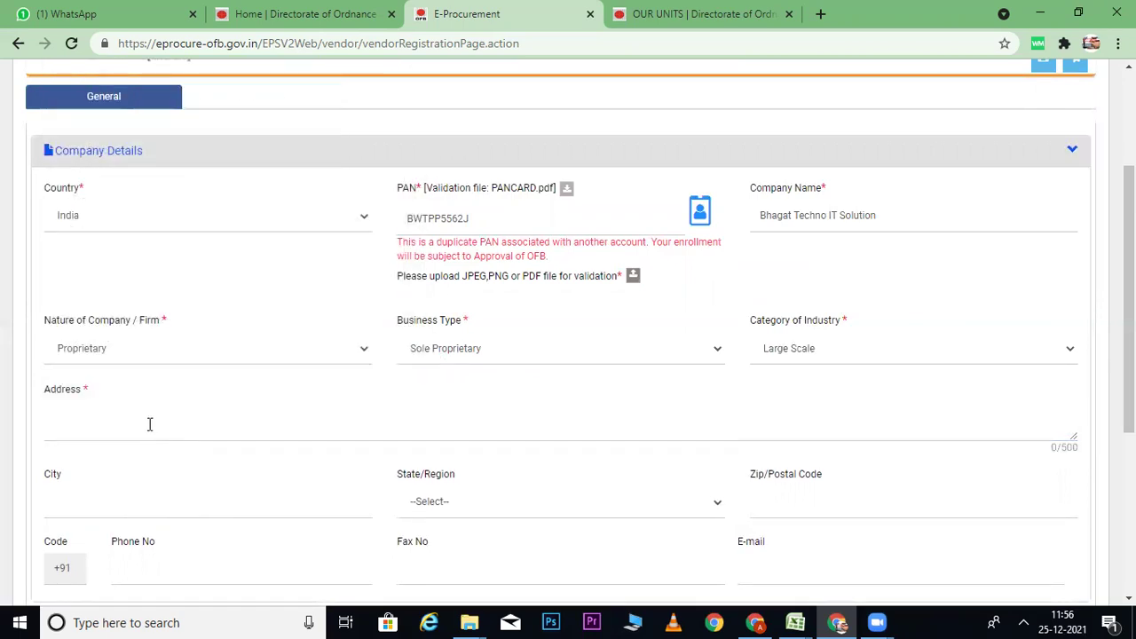
left_click(148, 424)
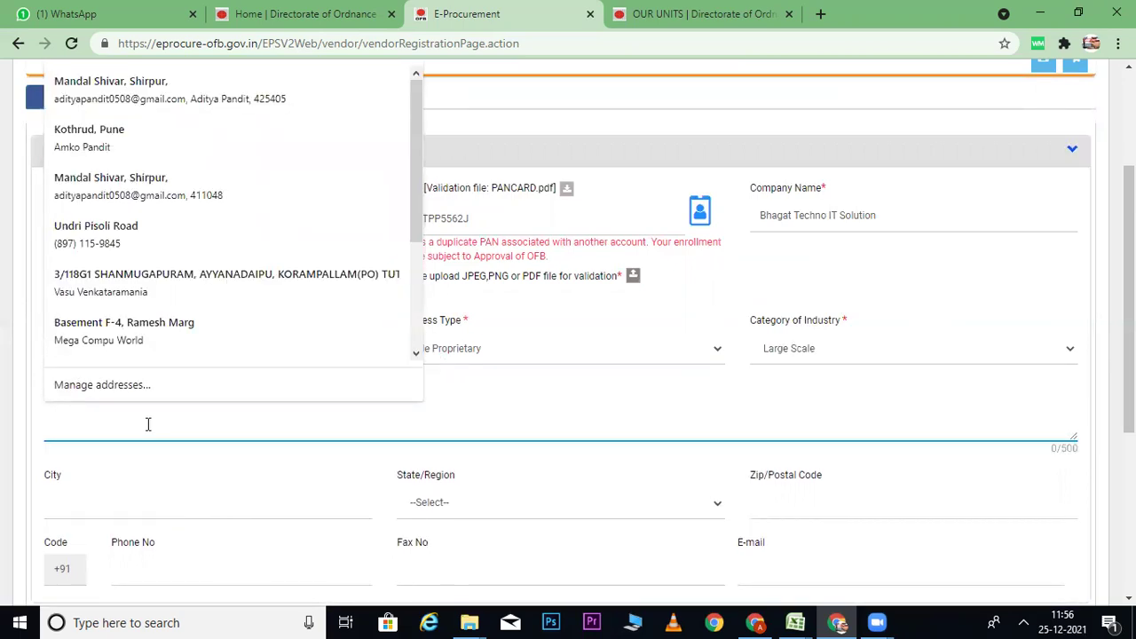
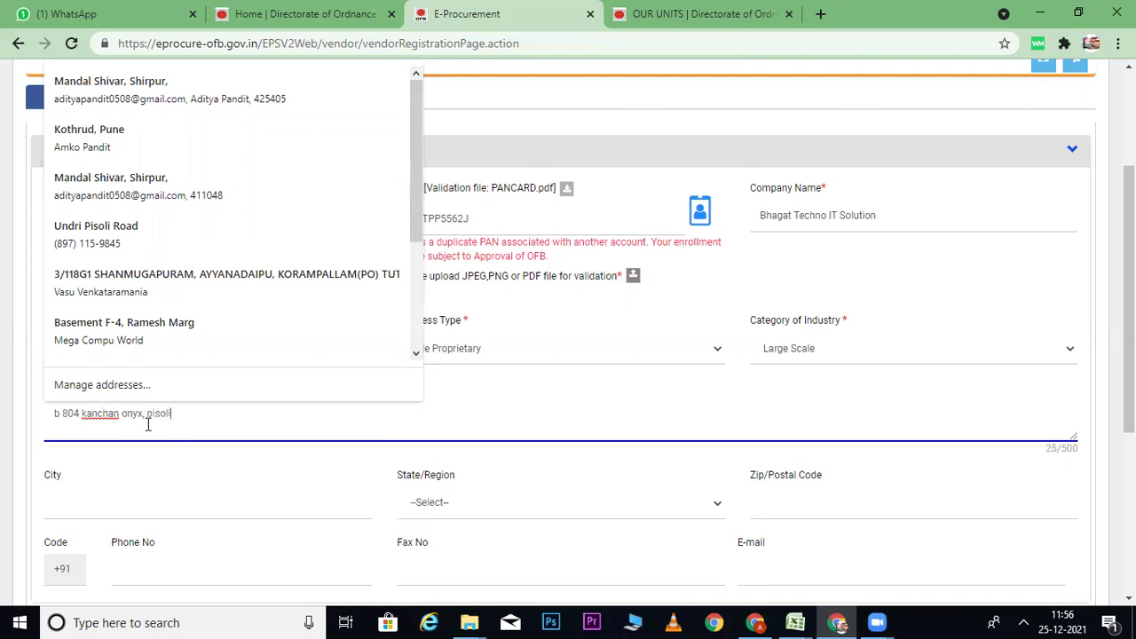
left_click(129, 506)
type("Pu")
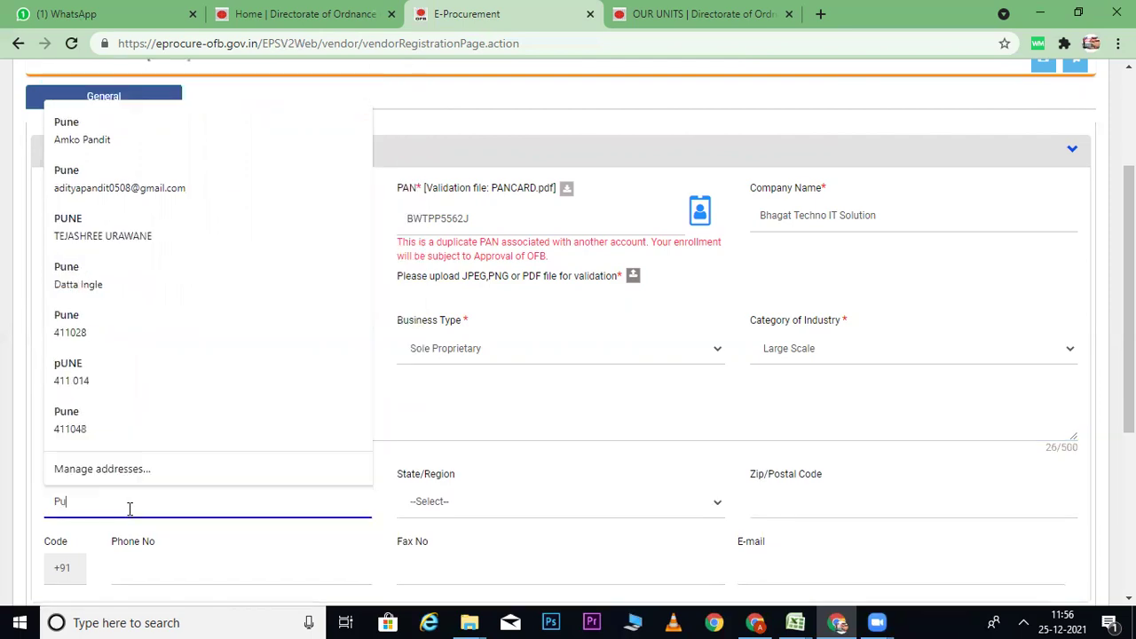
type("ne")
key("Tab")
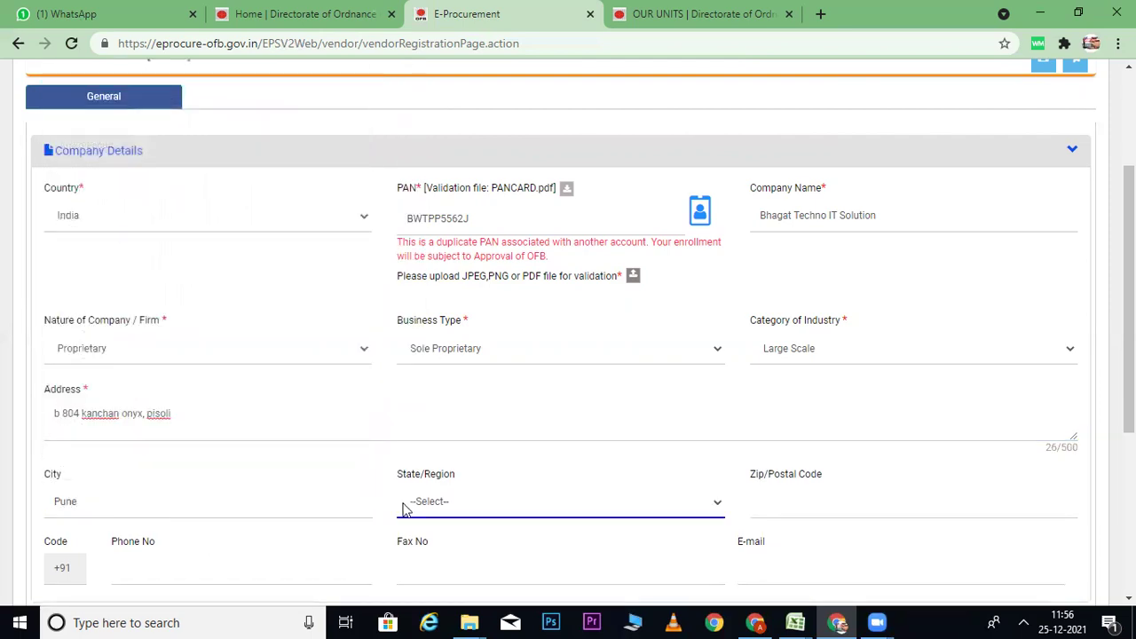
Step: Choose Maharashtra as the state and enter the company's postal code and phone number
left_click(405, 506)
type("mah")
key("Return")
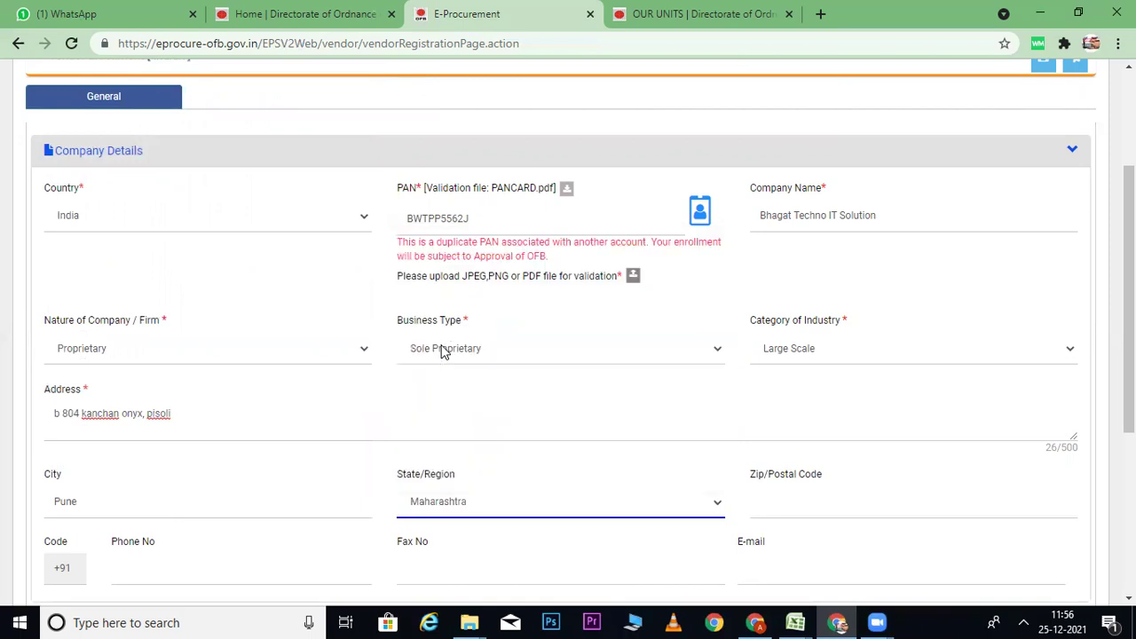
left_click(913, 493)
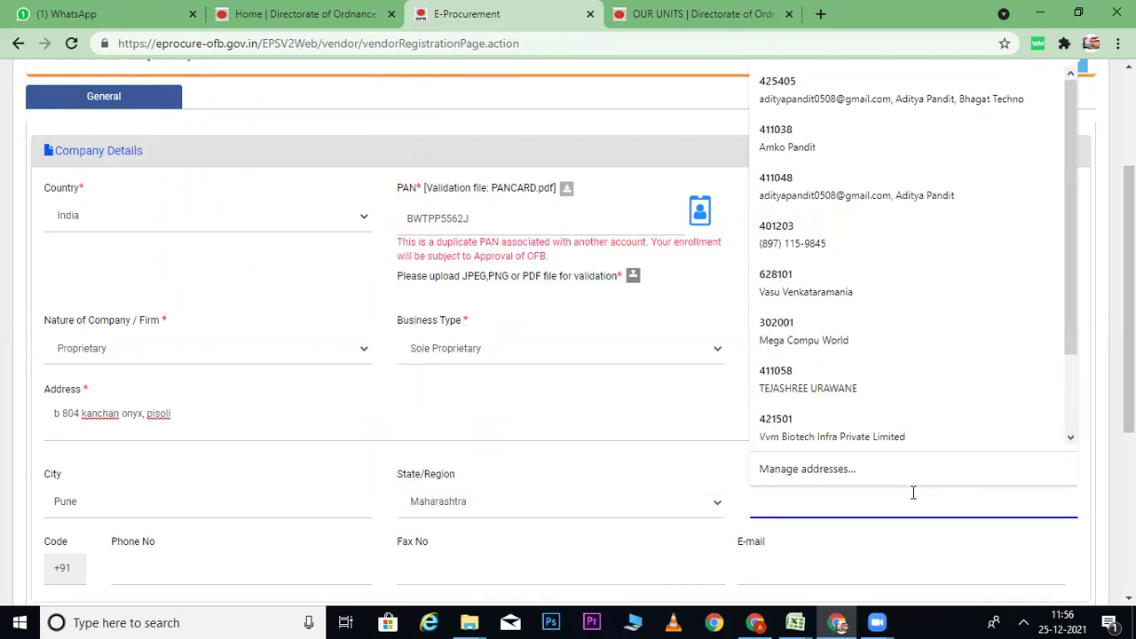
type("411048")
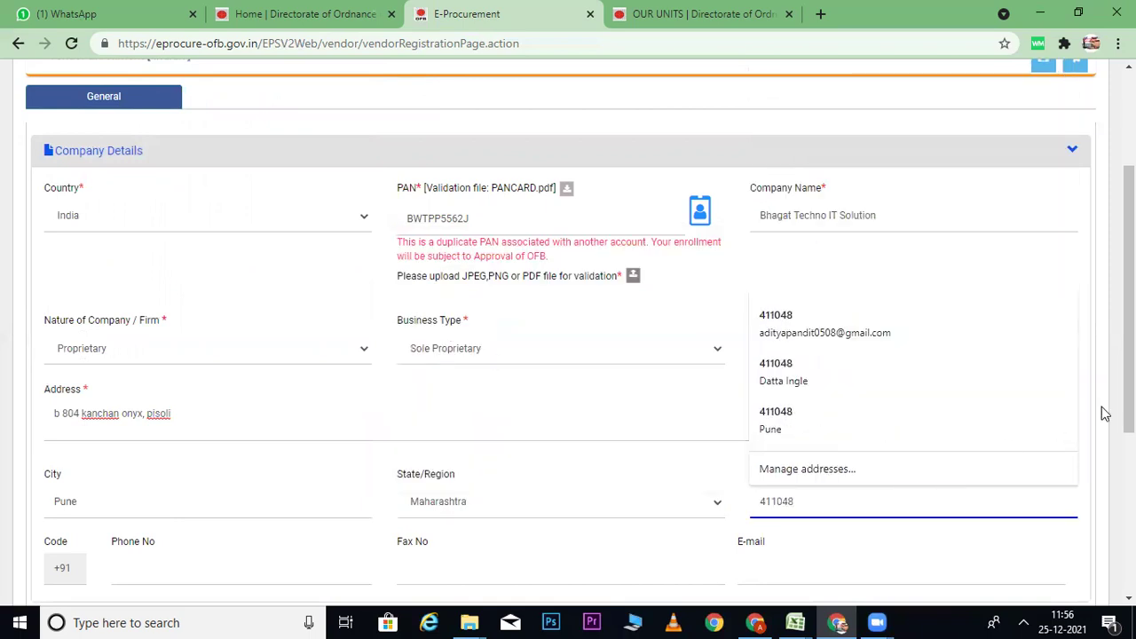
scroll(1127, 355, "down", 2)
left_click(199, 399)
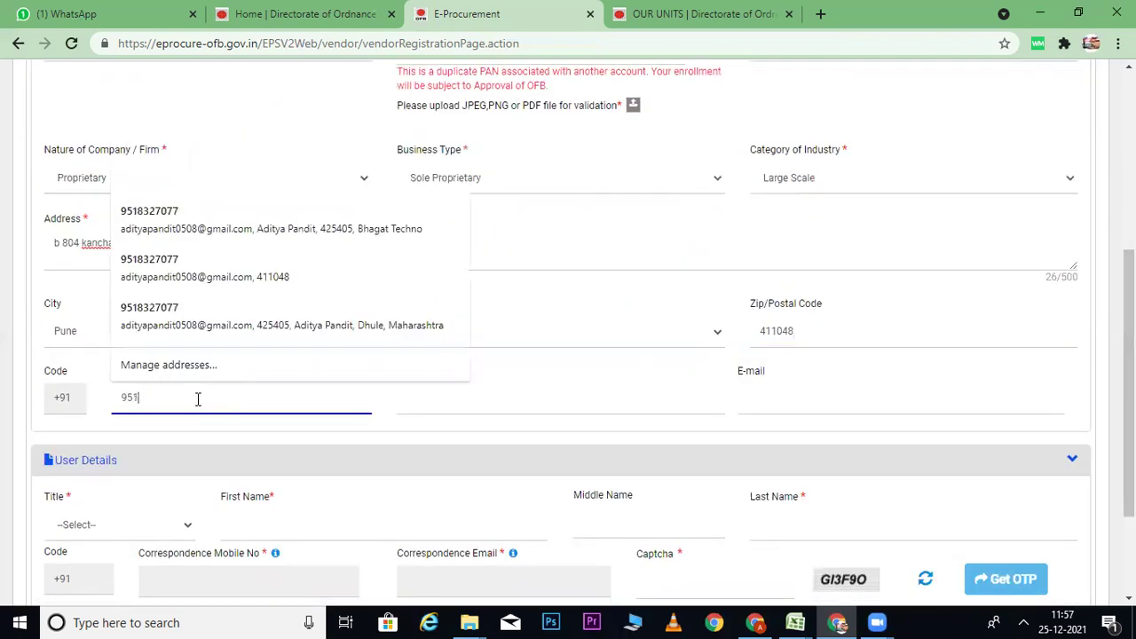
key("Tab")
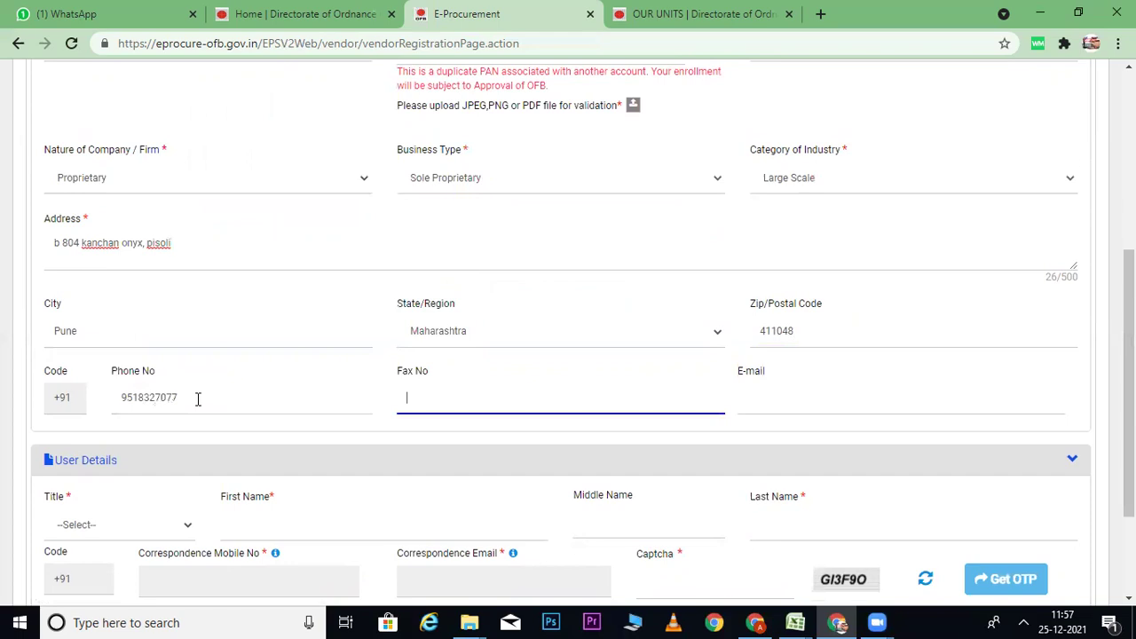
Step: Leave the company e-mail blank and set the user's title to Mr
left_click(753, 396)
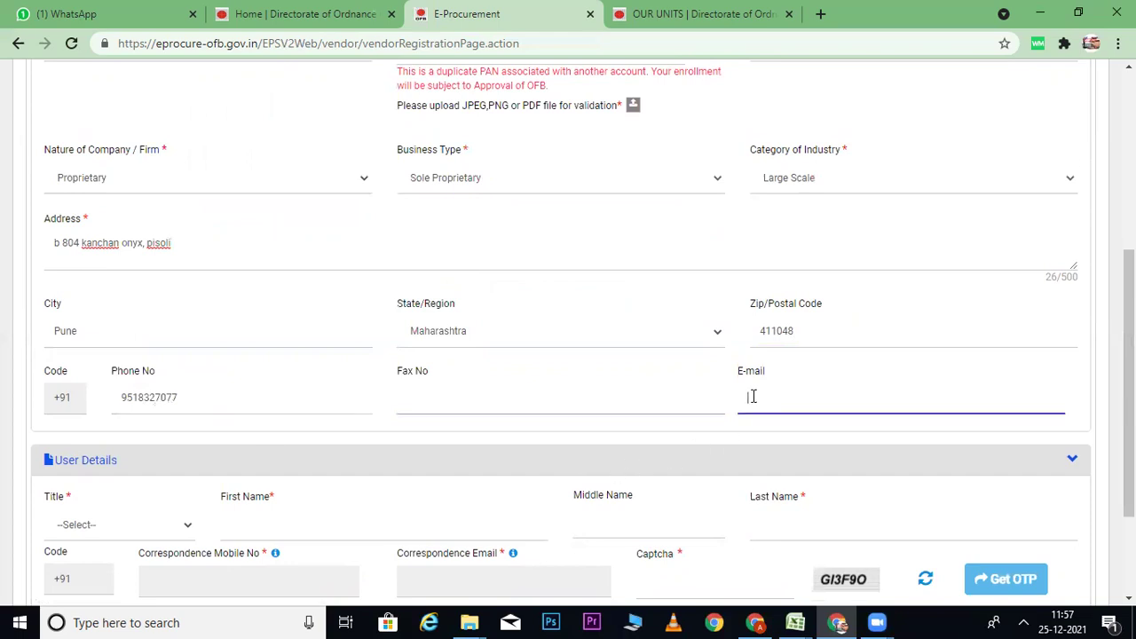
left_click(734, 448)
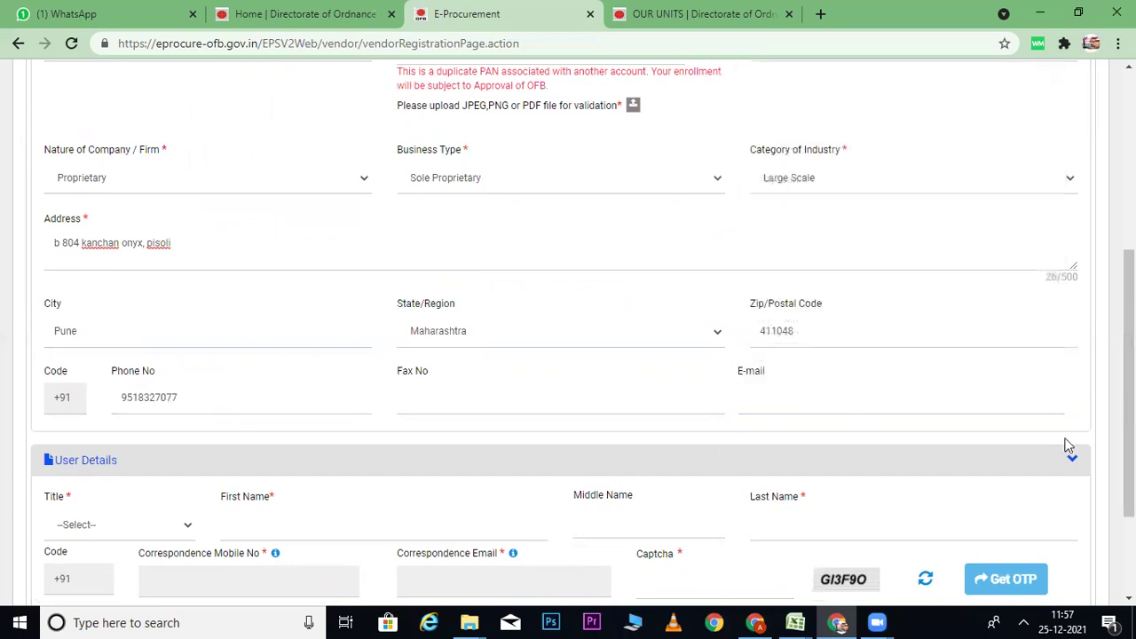
scroll(121, 406, "down", 3)
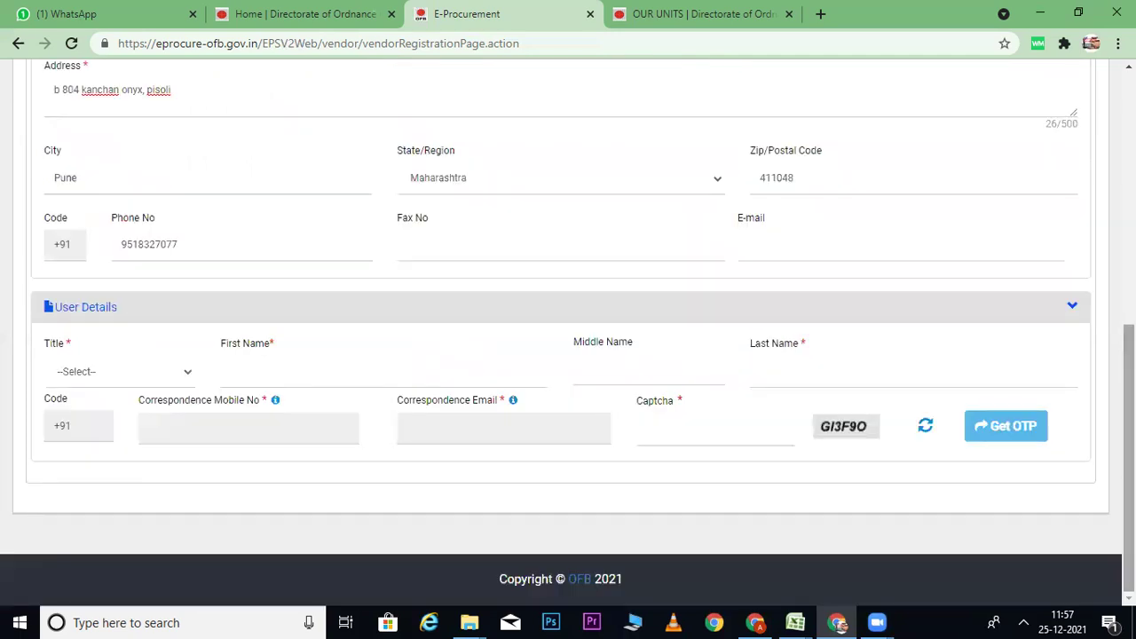
left_click(113, 374)
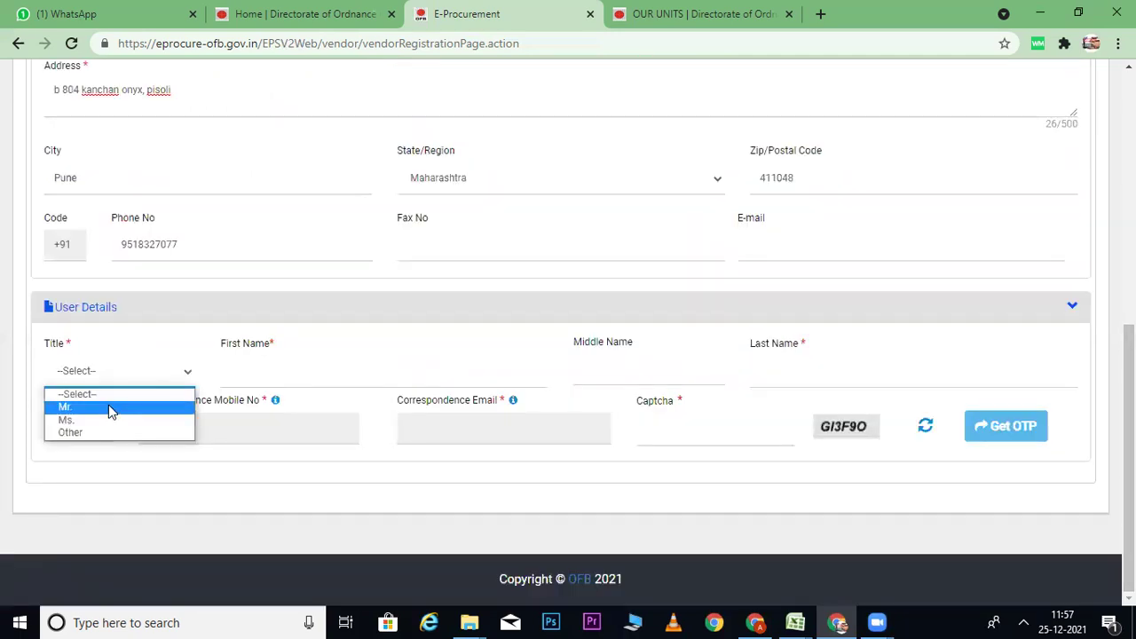
left_click(109, 407)
Step: Enter the user's first name and last name, leaving Middle Name empty
left_click(270, 371)
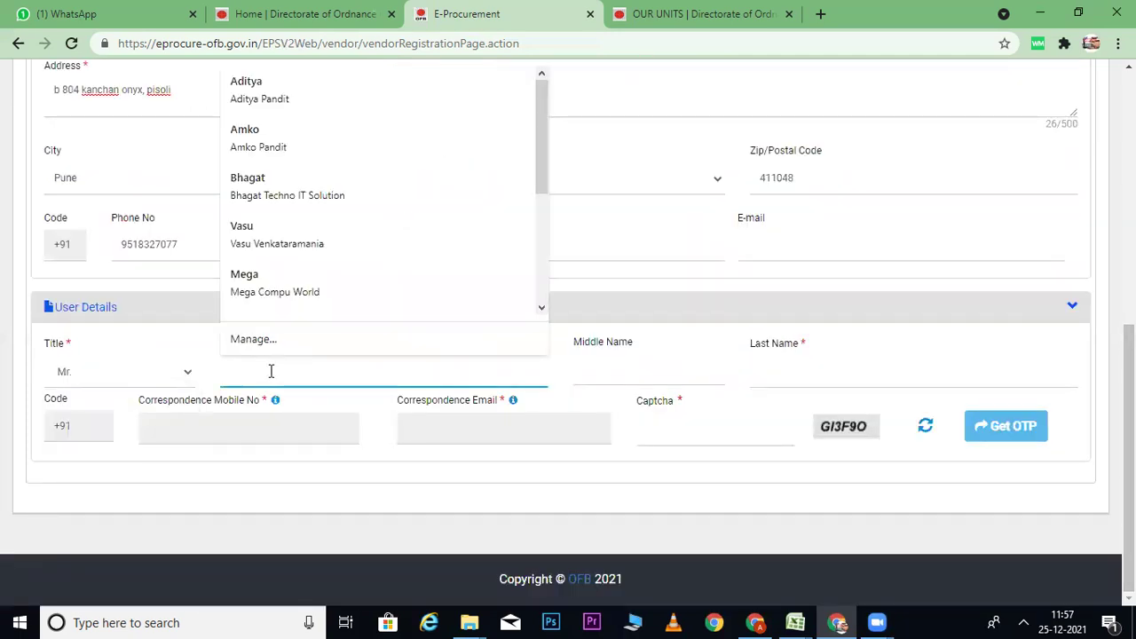
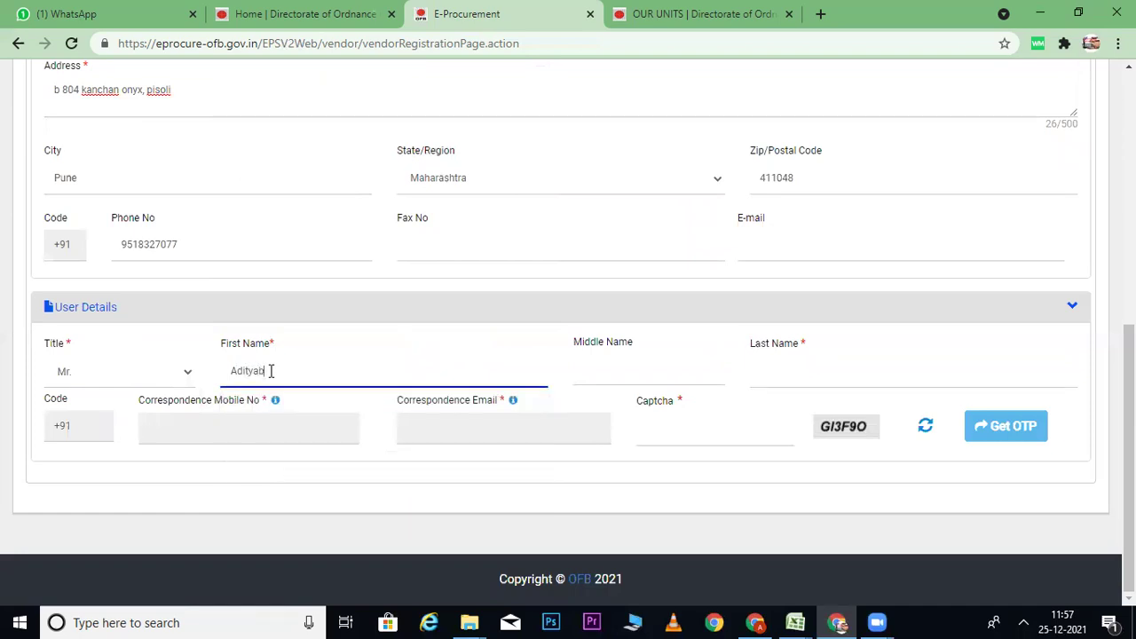
key("Tab")
left_click(319, 379)
key("BackSpace")
key("BackSpace")
key("BackSpace")
key("Tab")
key("Tab")
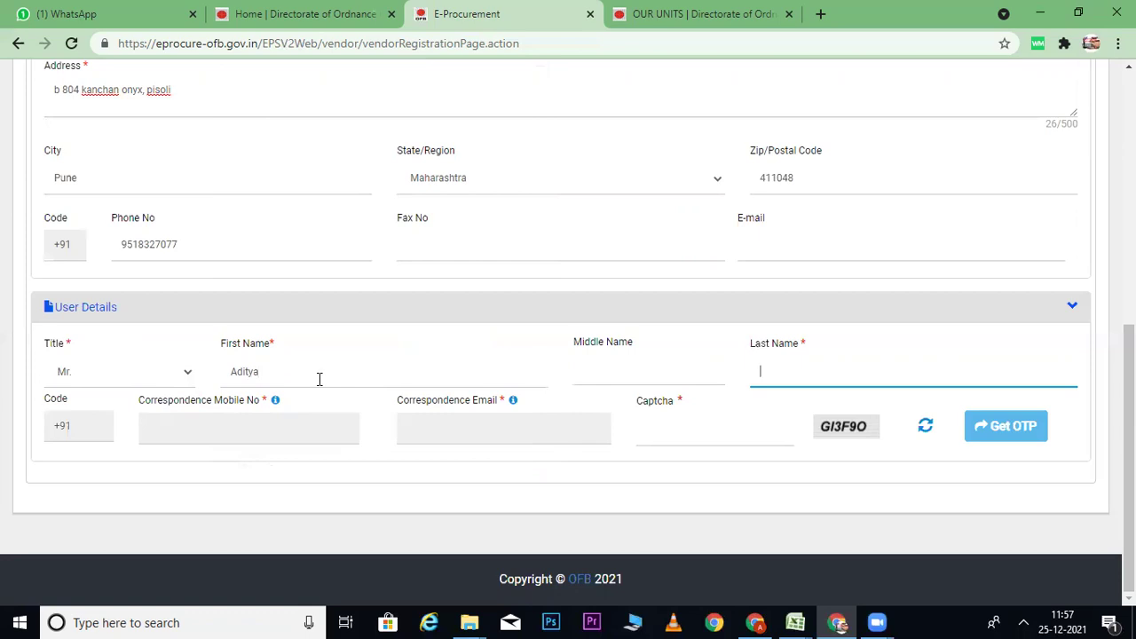
type("Pandit")
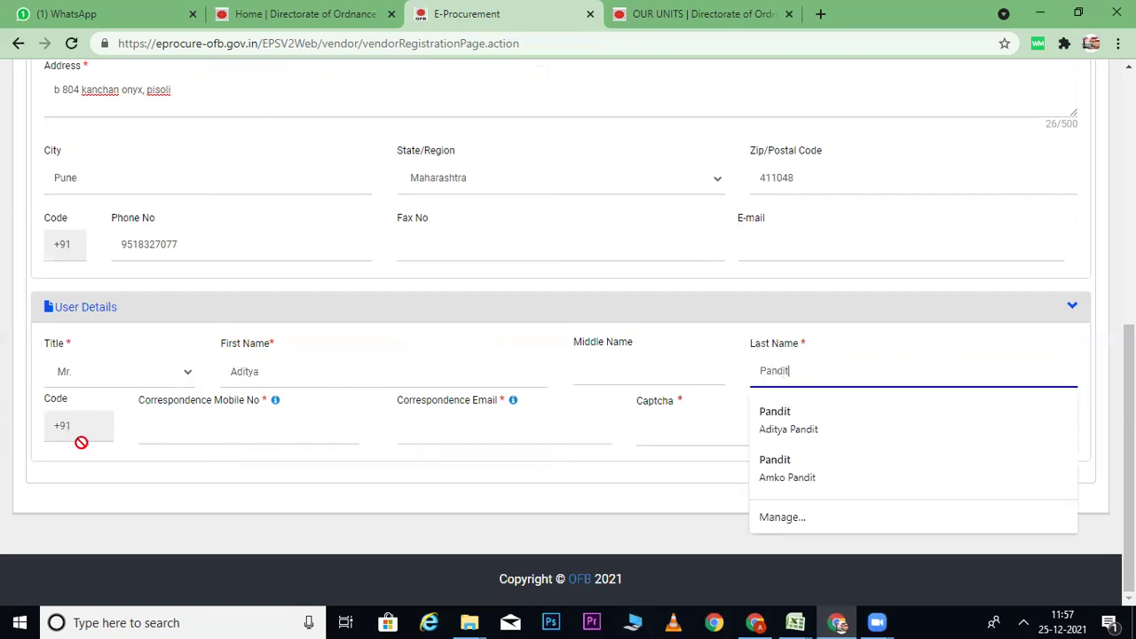
Step: Enter the user's correspondence mobile number and correspondence e-mail address
left_click(148, 437)
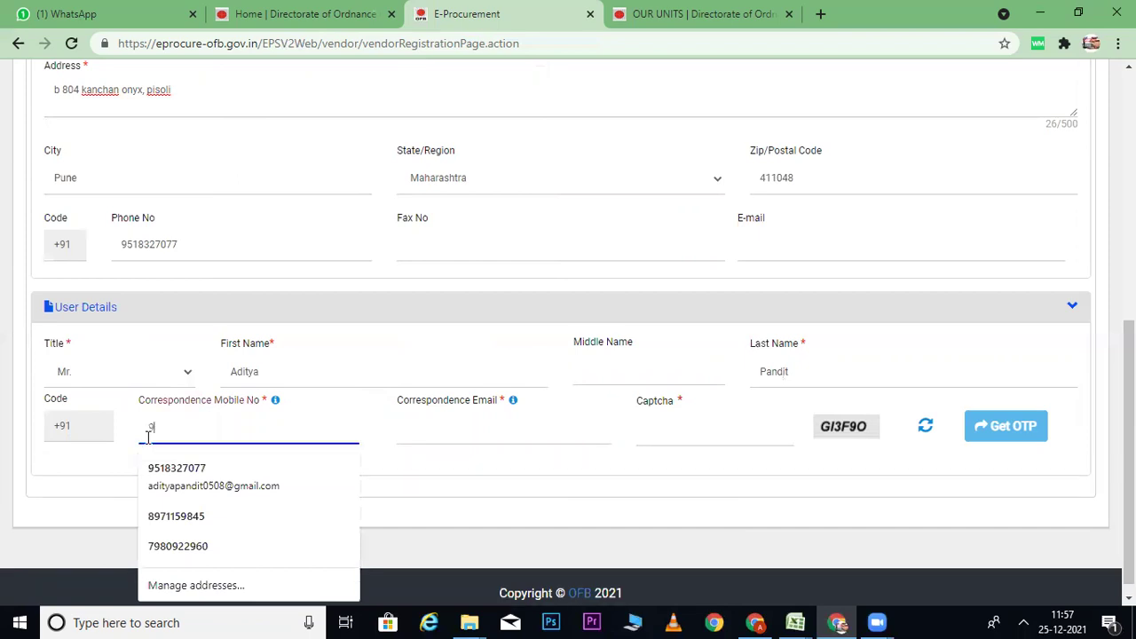
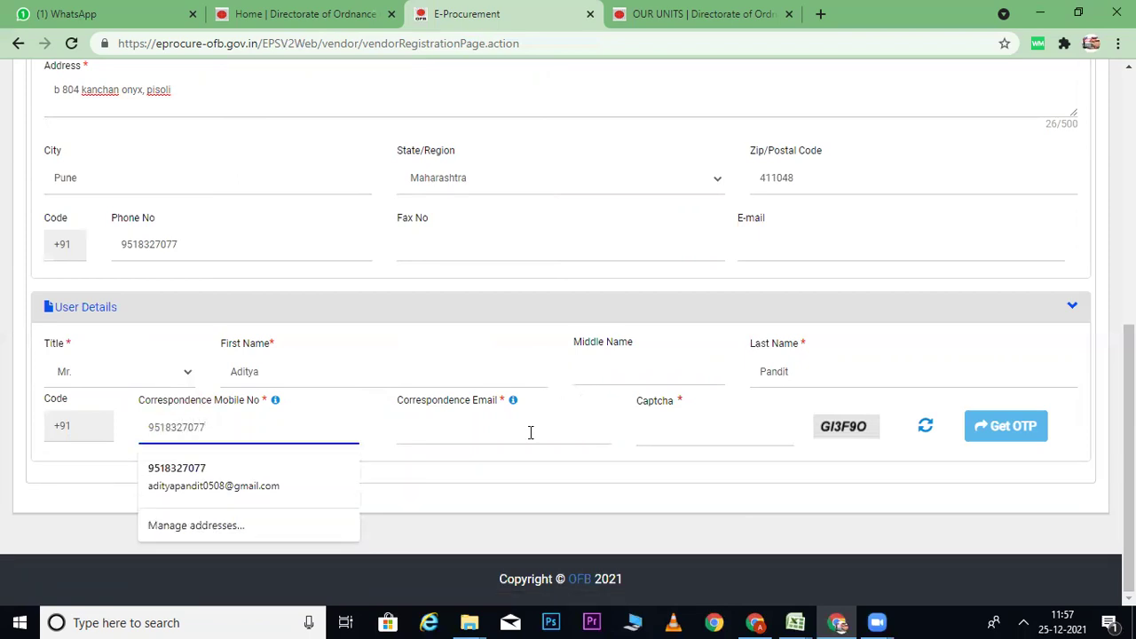
left_click(508, 434)
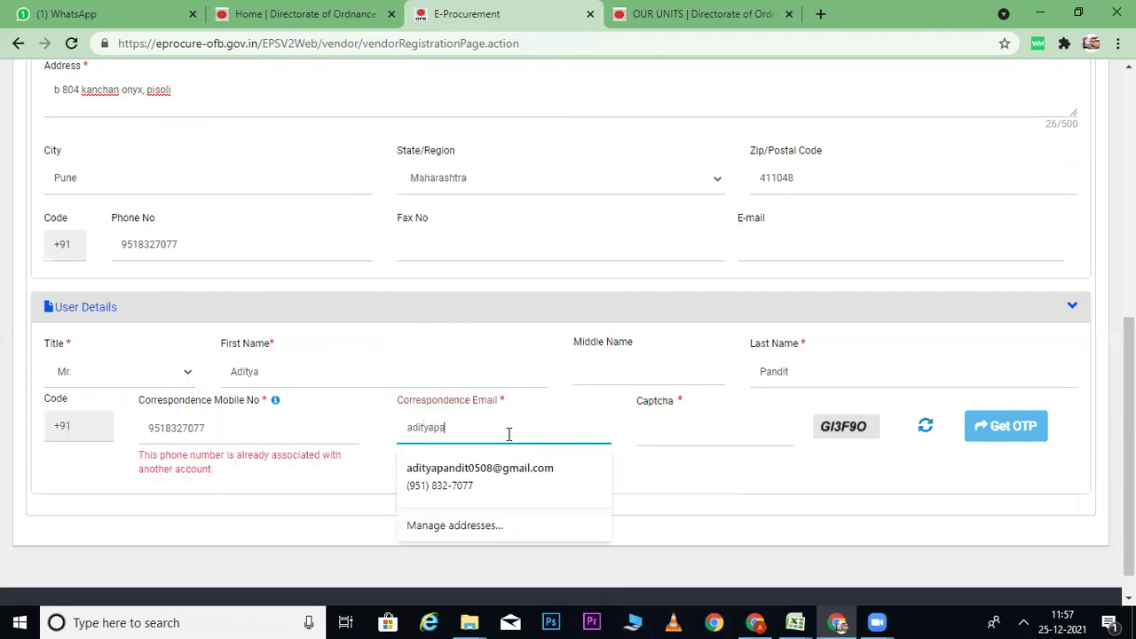
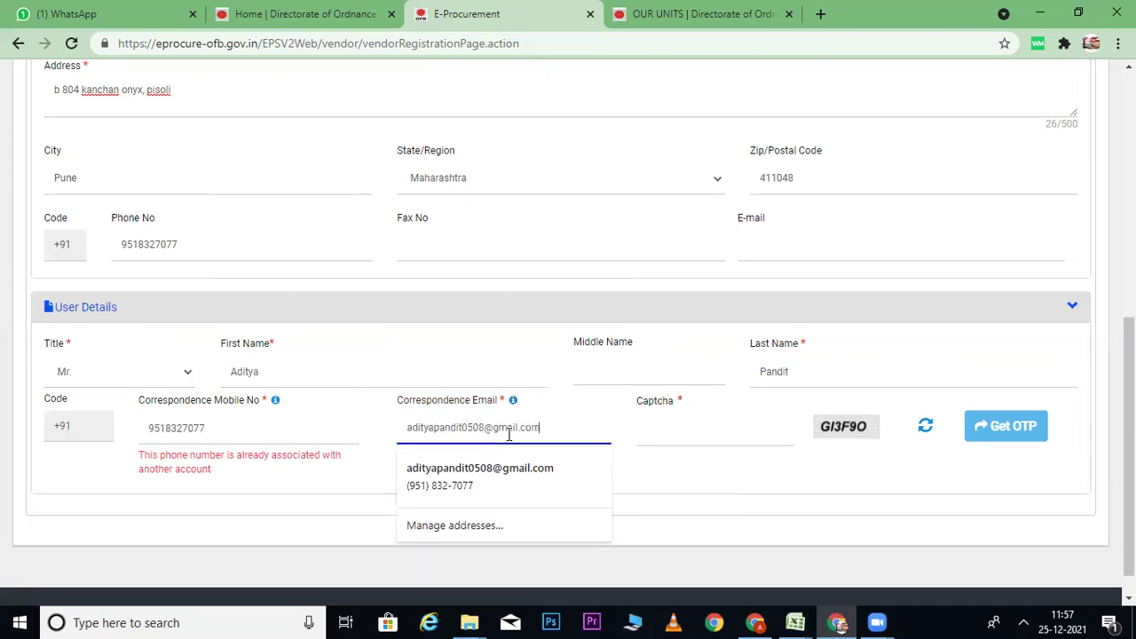
left_click(495, 366)
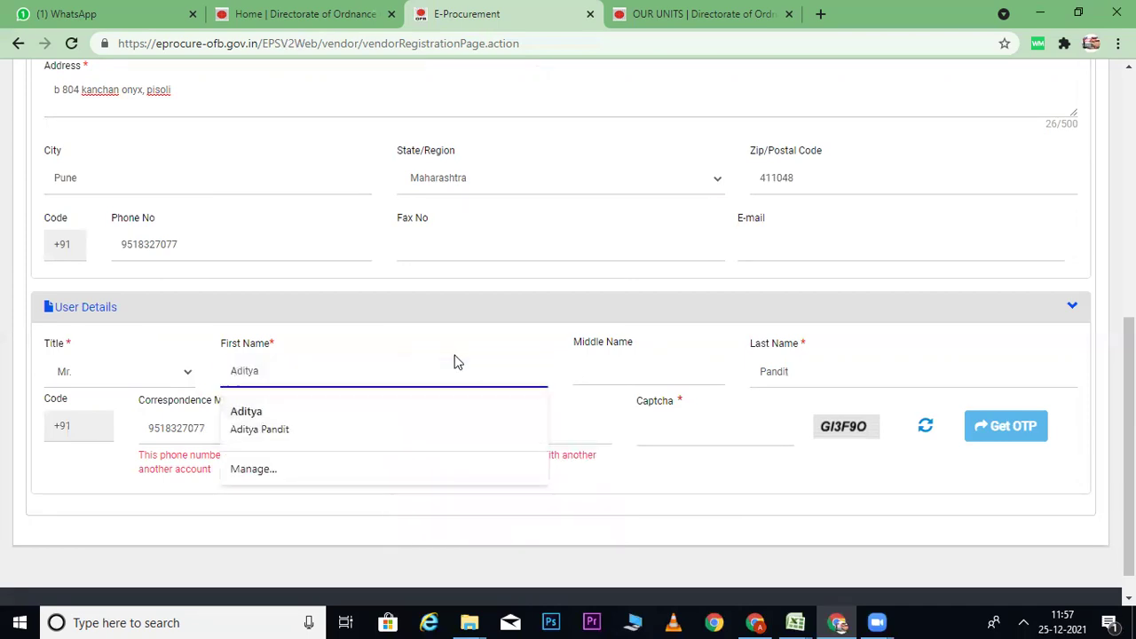
left_click(926, 346)
Step: Enter the displayed captcha and request the verification OTP
left_click(729, 428)
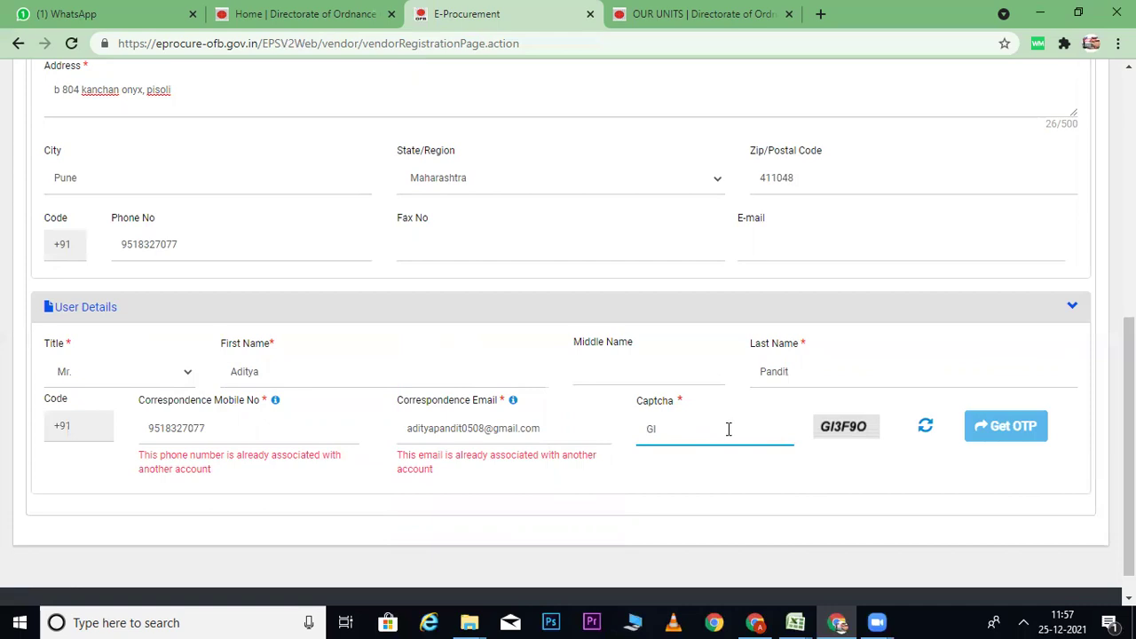
type("GI3F9O")
left_click(1006, 426)
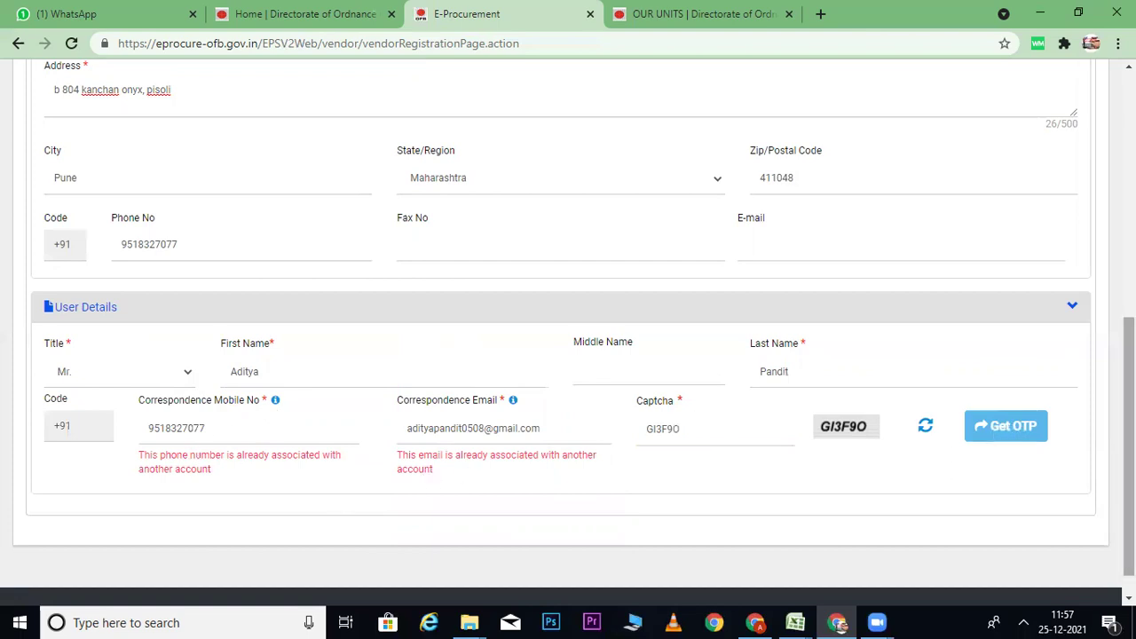
scroll(1129, 444, "up", 6)
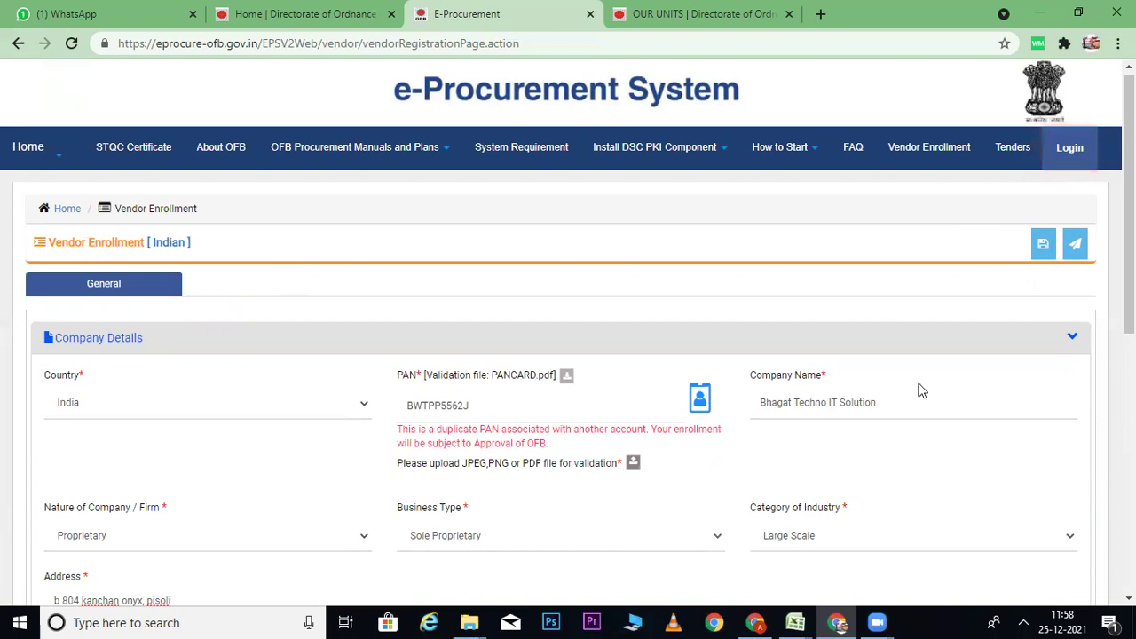
Step: Switch to the Gmail window in Chrome from the taskbar
left_click(755, 622)
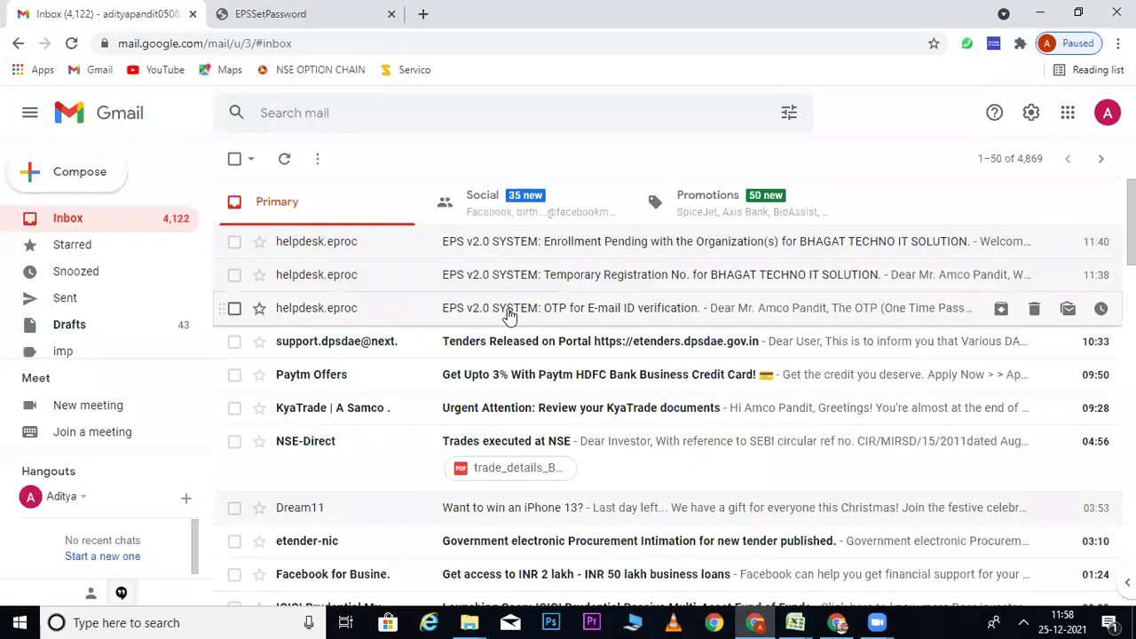
Step: Check the OTP and temporary registration e-mails, selecting the temporary registration number
left_click(508, 315)
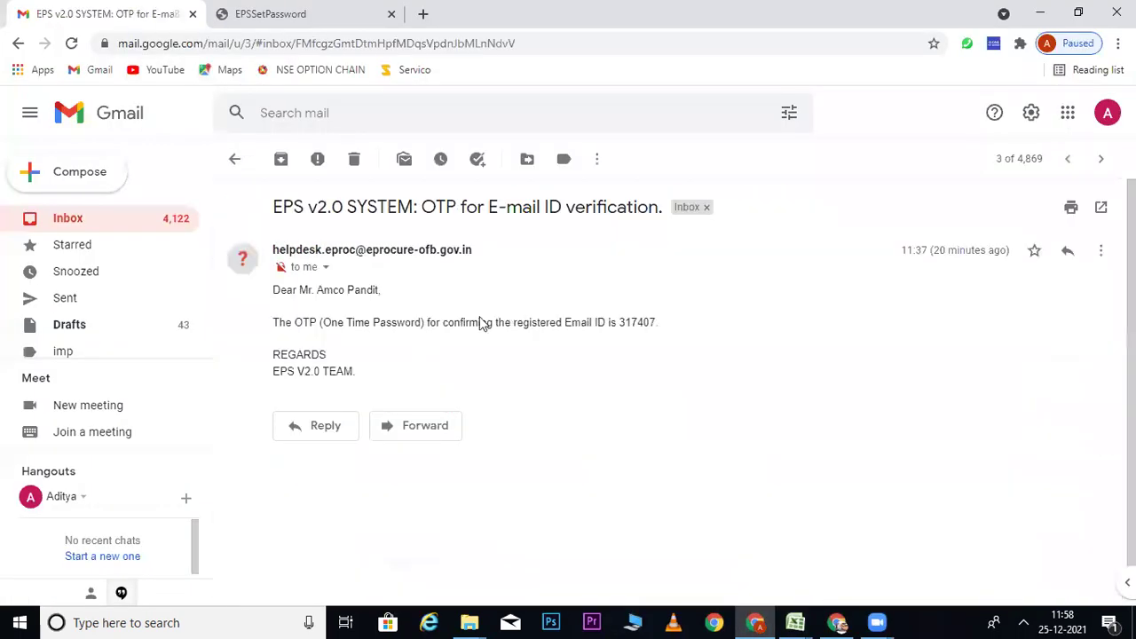
left_click(233, 161)
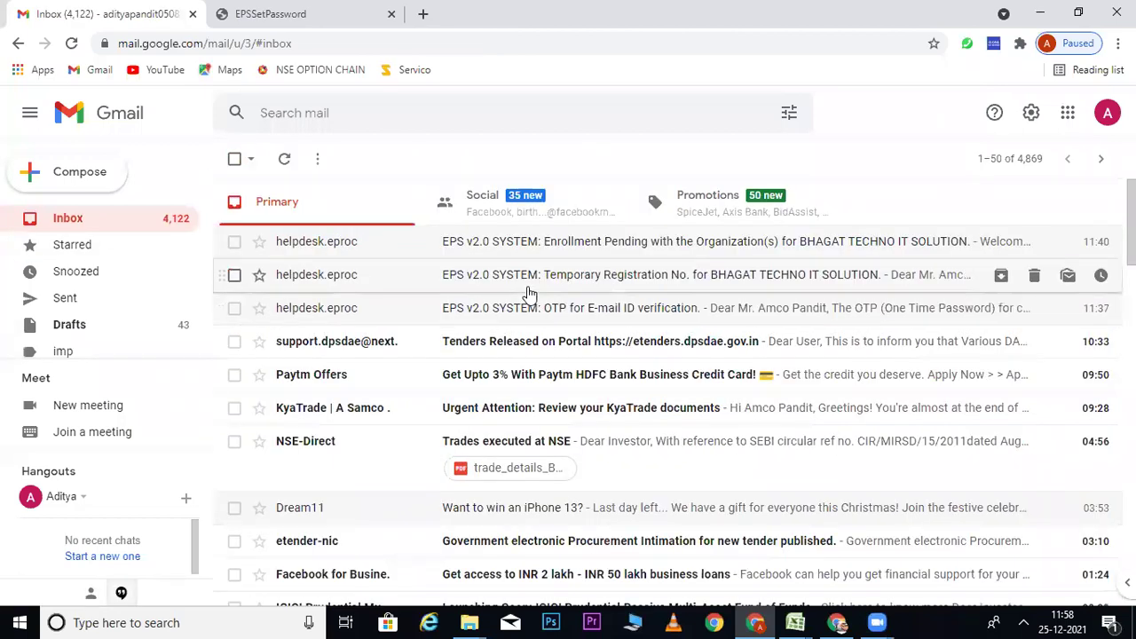
left_click(609, 280)
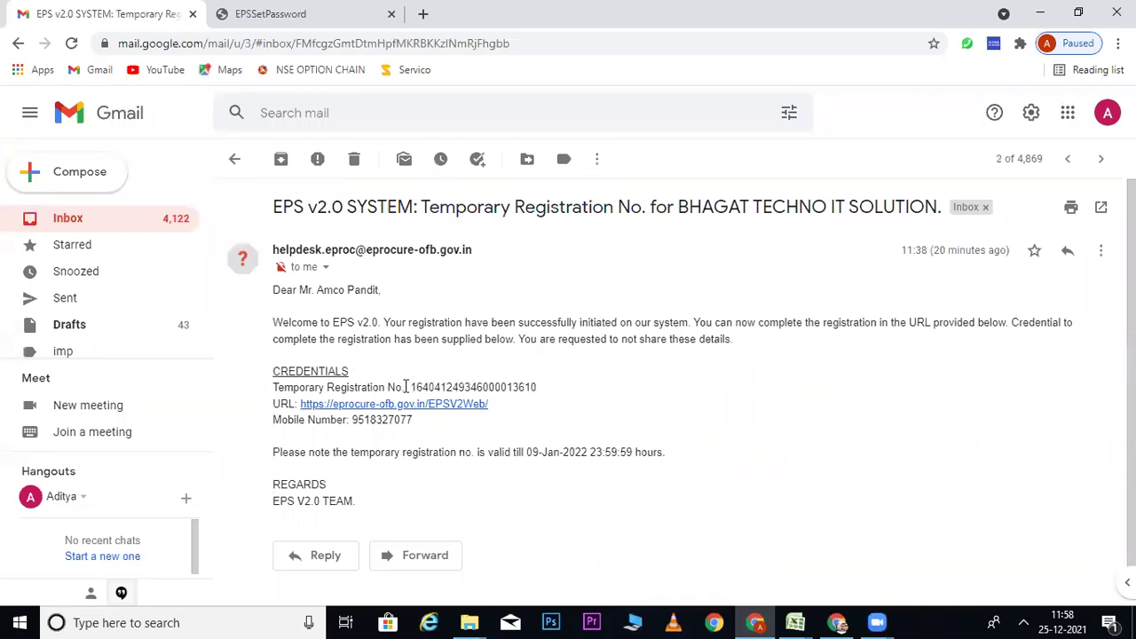
left_click_drag(410, 387, 548, 395)
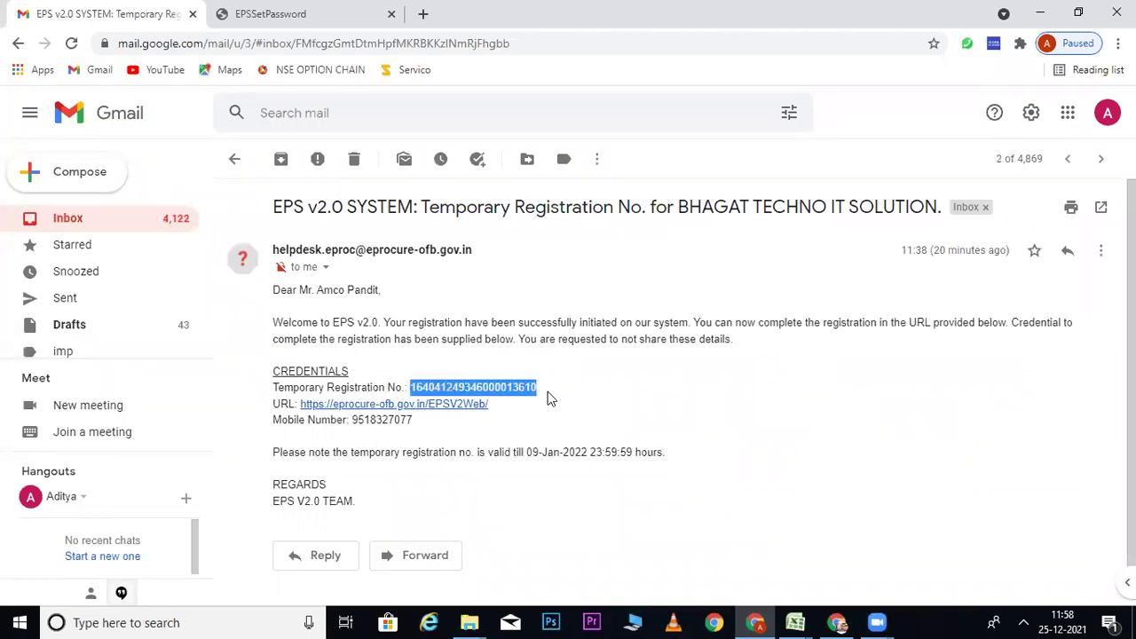
left_click(100, 224)
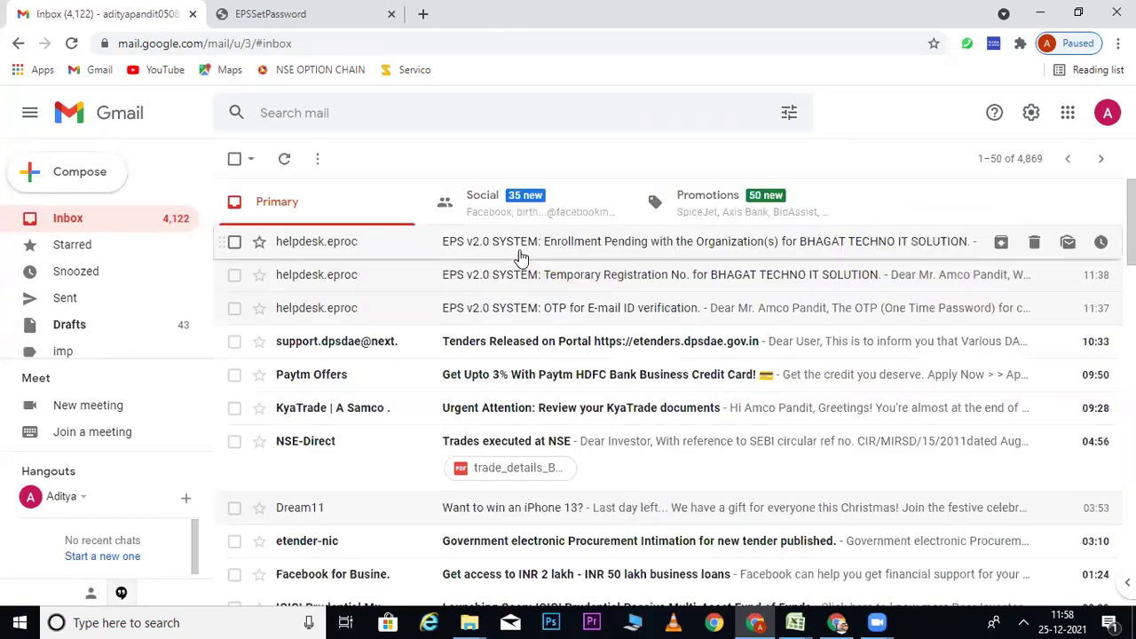
Step: Open the Enrollment Pending e-mail and follow its set-your-password link
left_click(520, 252)
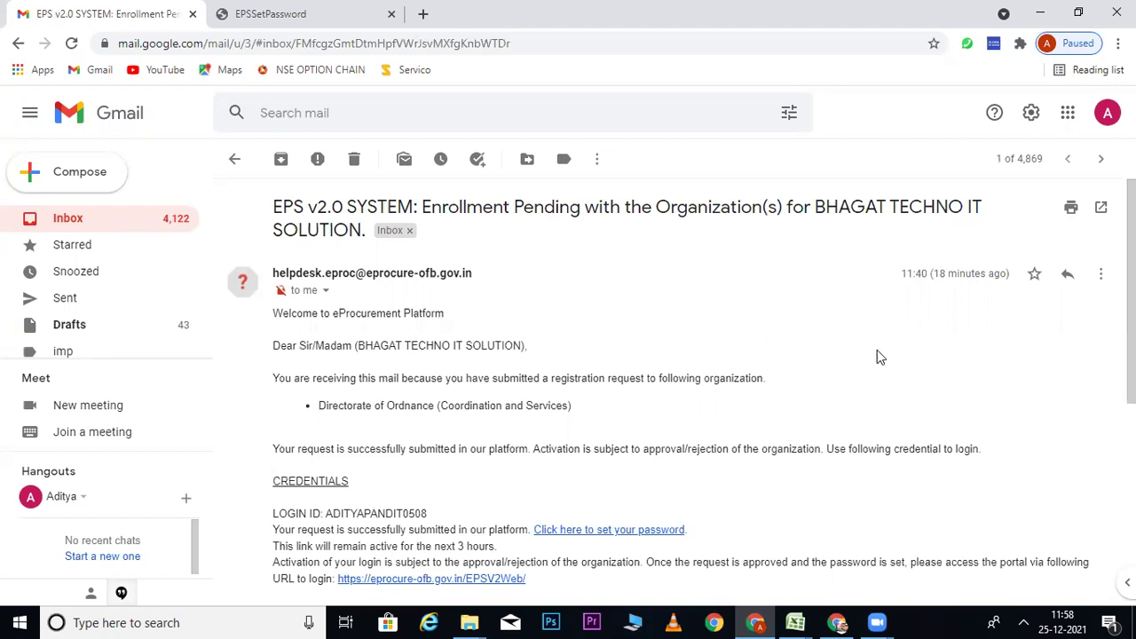
scroll(720, 387, "down", 1)
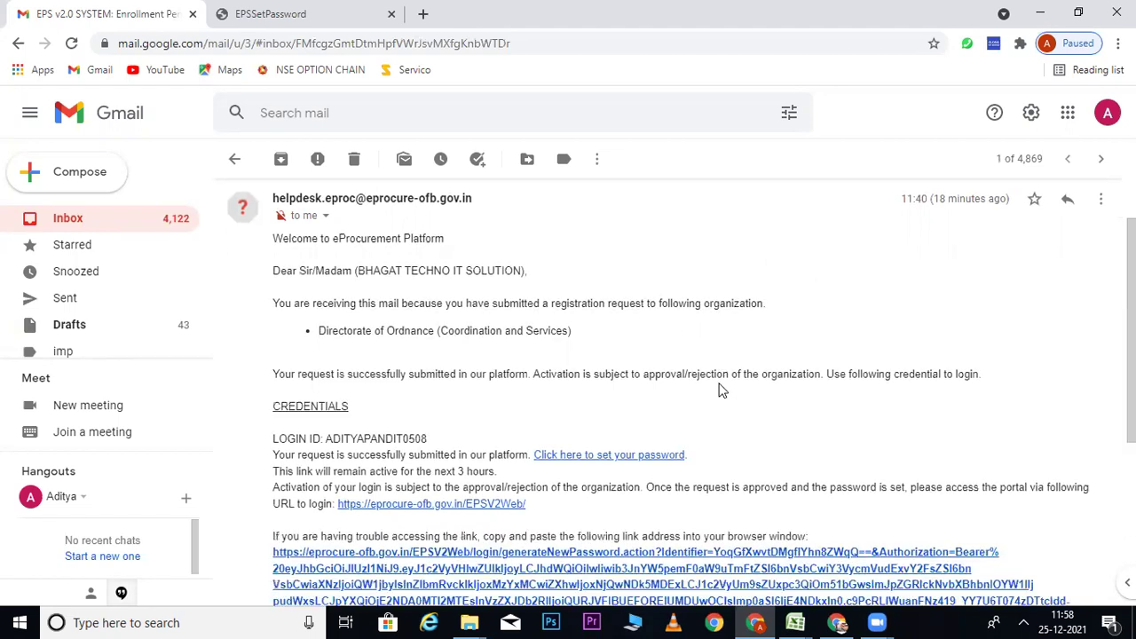
left_click(606, 464)
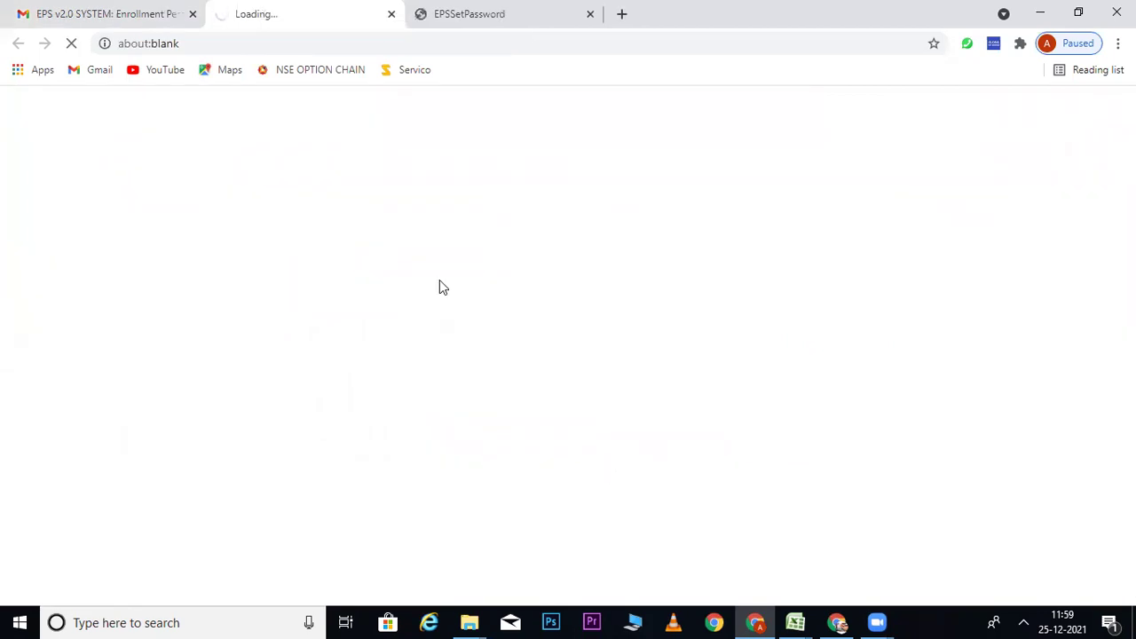
Step: Close the duplicate tab and enter the new password and its confirmation
left_click(590, 15)
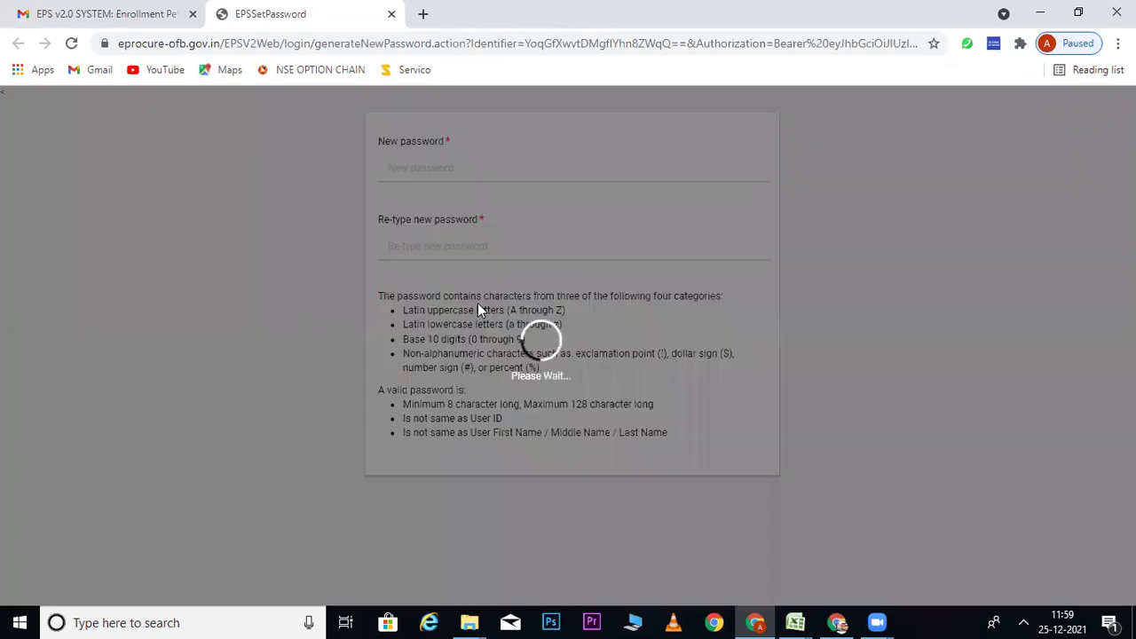
left_click(409, 163)
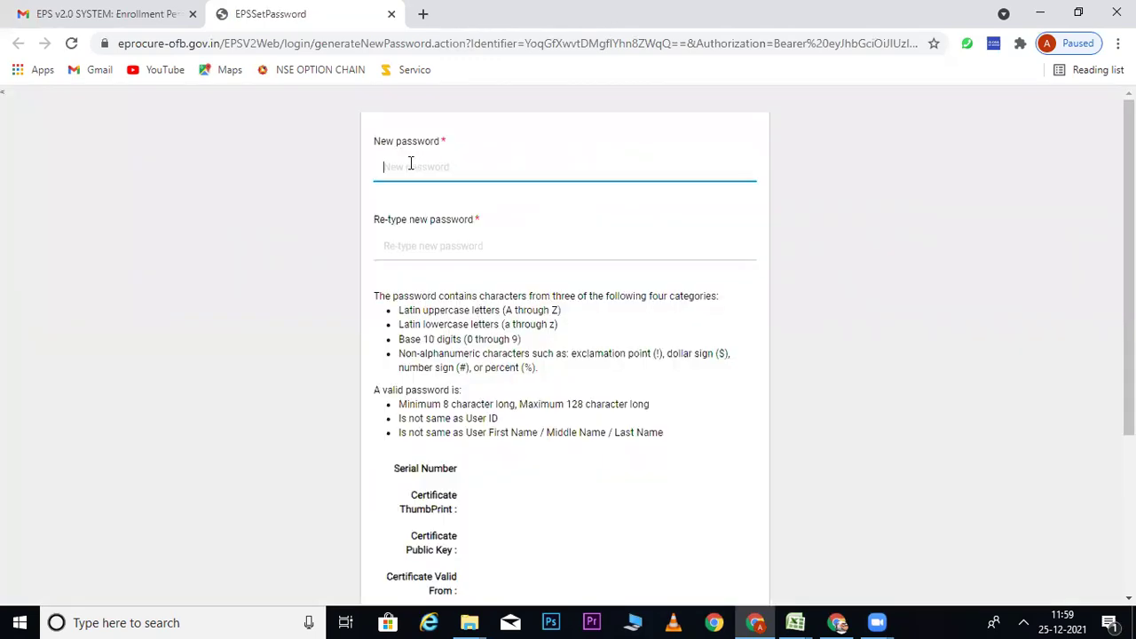
type("a")
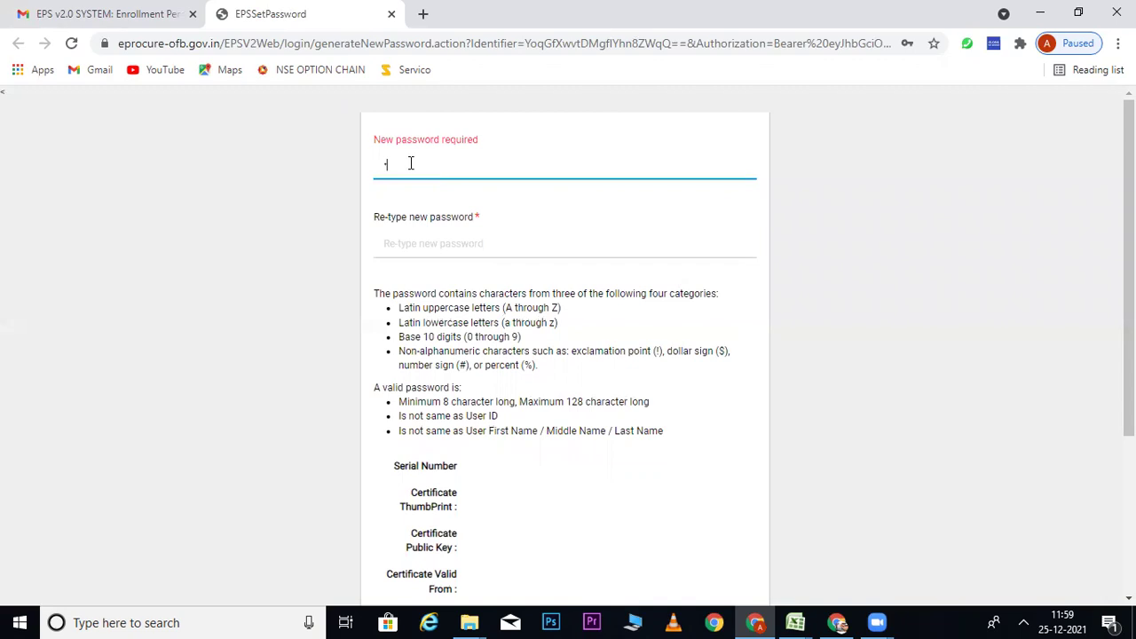
type("aaaaaaa")
key("Tab")
type("a")
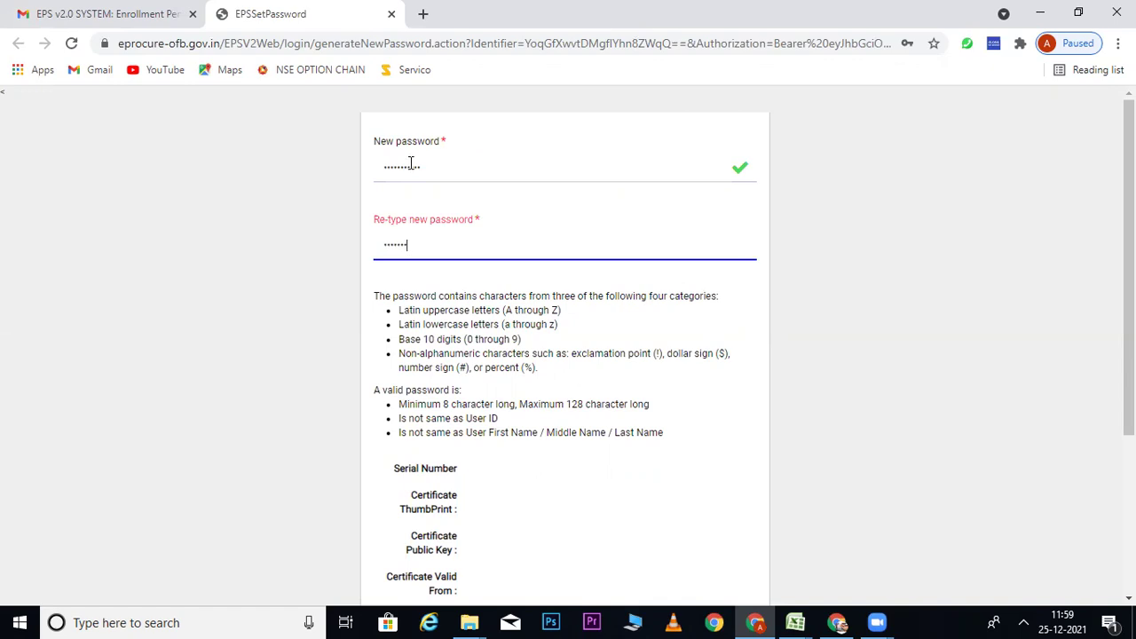
type("aaaaaaaaaa")
left_click(938, 421)
scroll(941, 429, "down", 1)
scroll(941, 426, "down", 2)
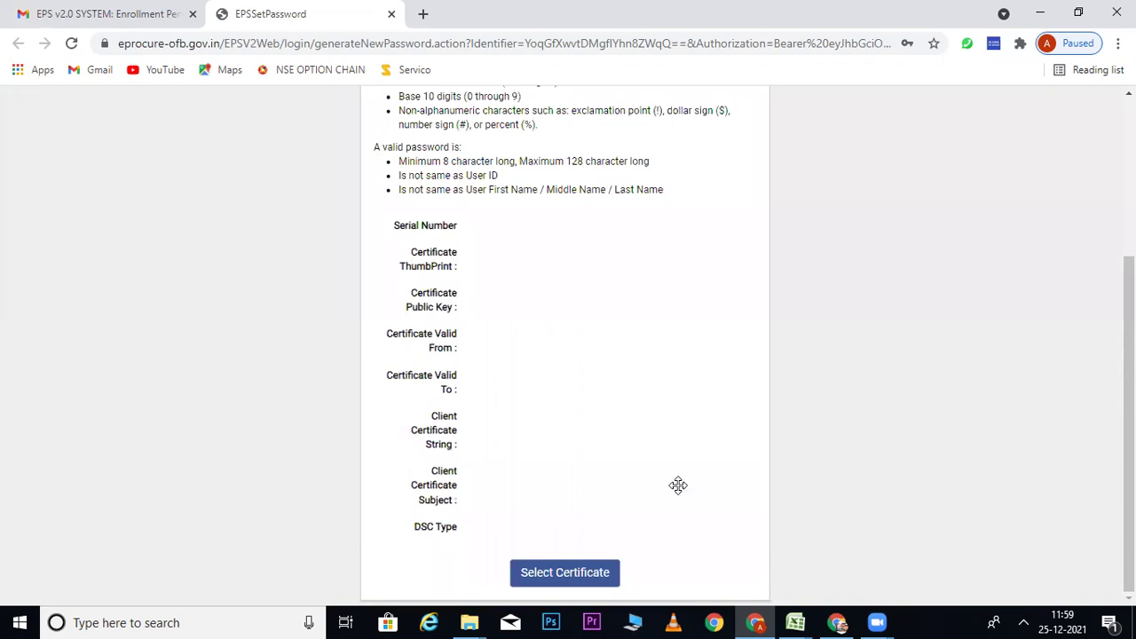
Step: Choose Select Certificate, then launch the ePass2003 token manager via Windows search 'epass'
left_click(560, 574)
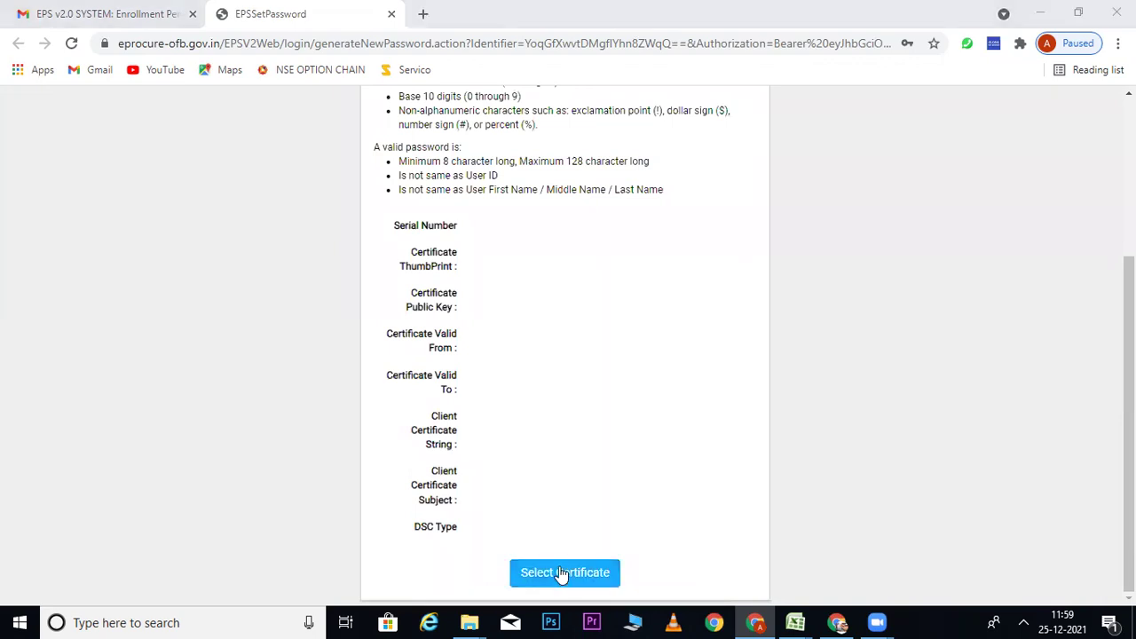
left_click(249, 622)
type("epass")
key("Return")
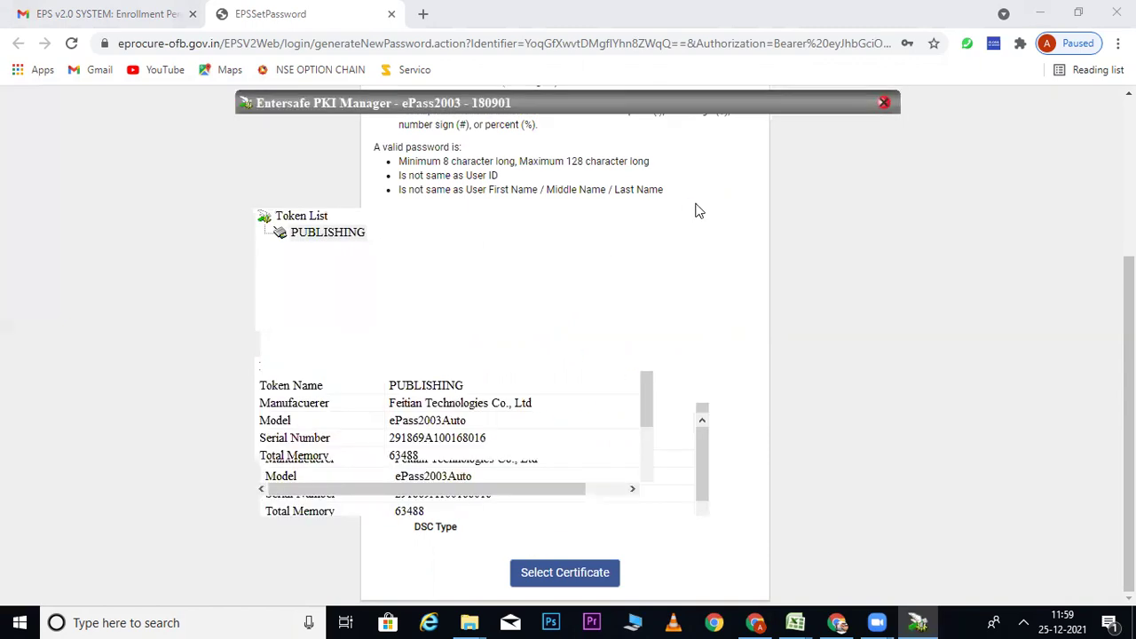
Step: Log in to the PUBLISHING token in Entersafe PKI Manager with the user PIN
left_click(736, 158)
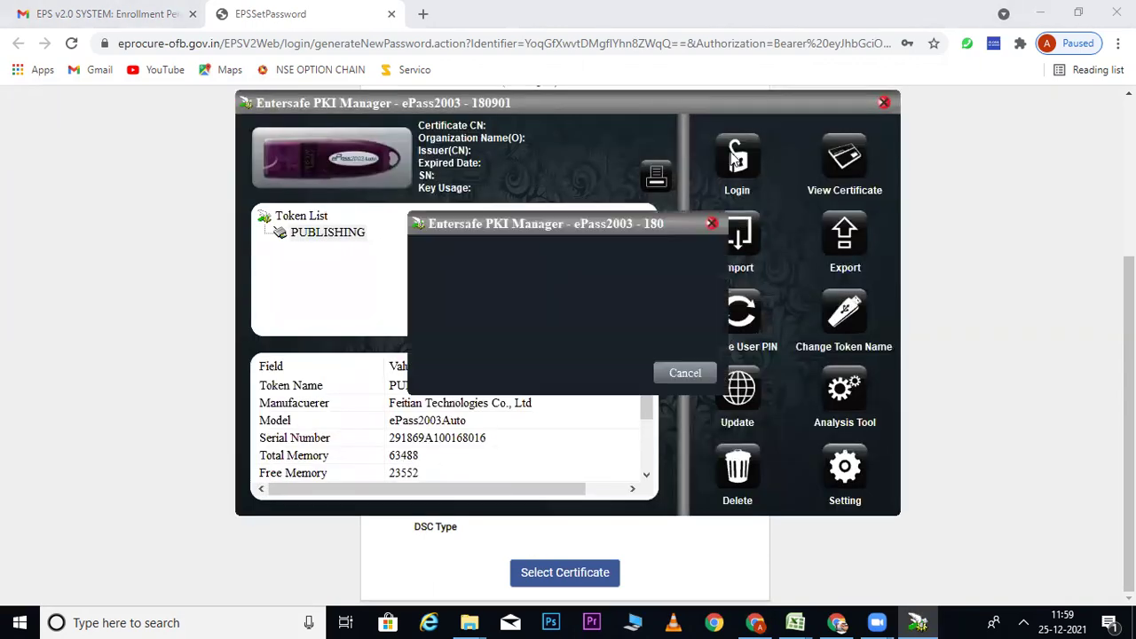
type("12345678")
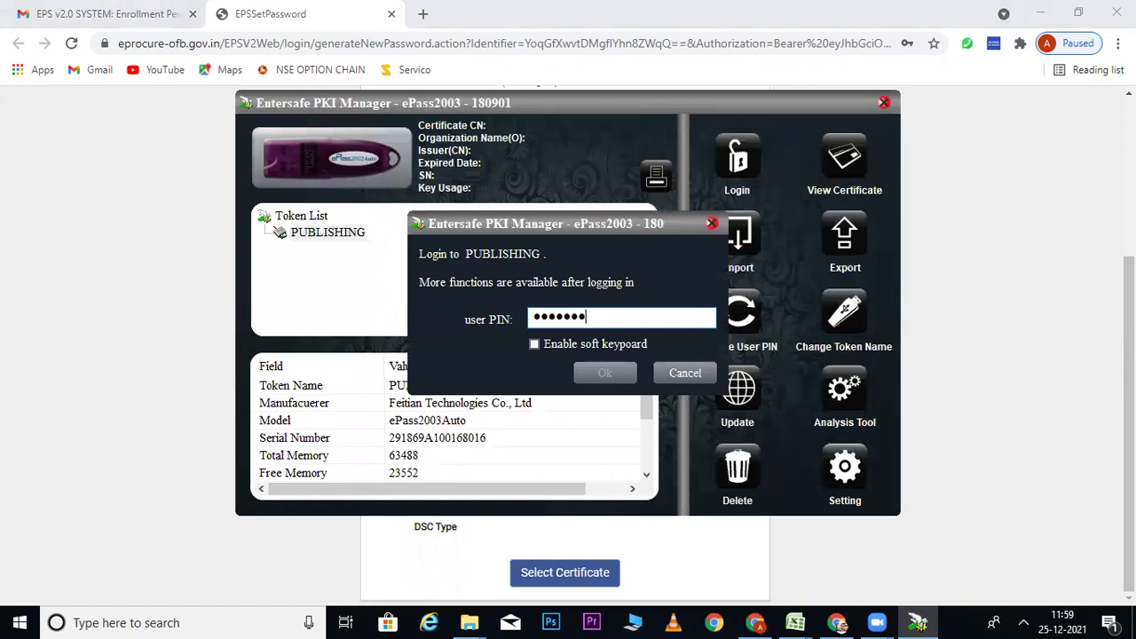
key("Return")
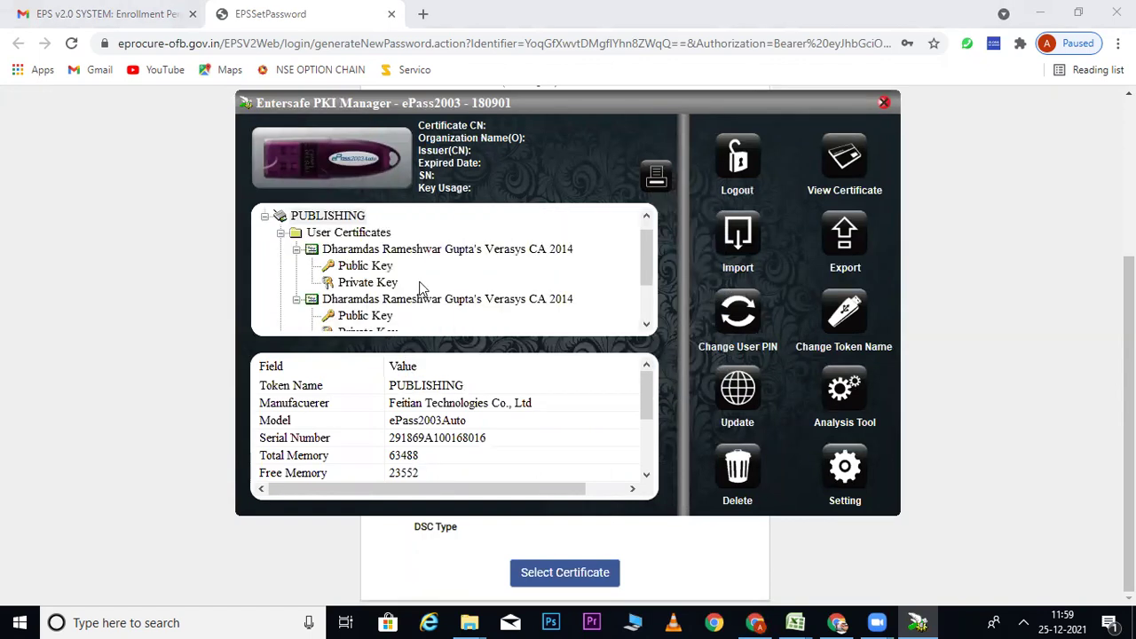
Step: Retry Select Certificate on the set-password page, dismissing the error and cancelling smart card prompts
left_click(171, 343)
left_click(545, 575)
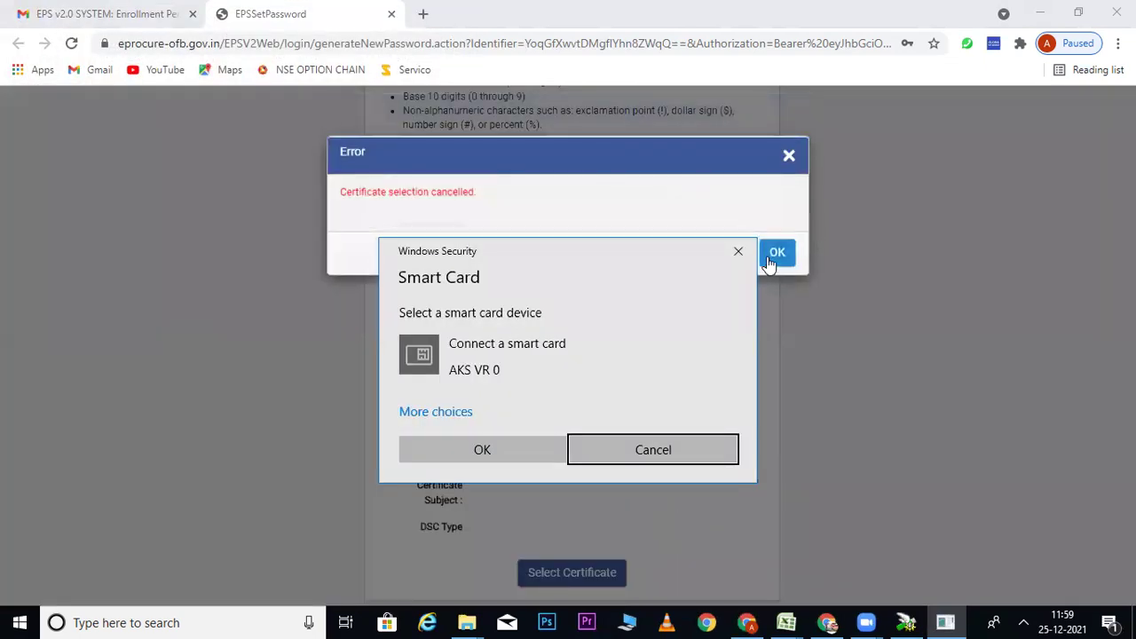
left_click(773, 252)
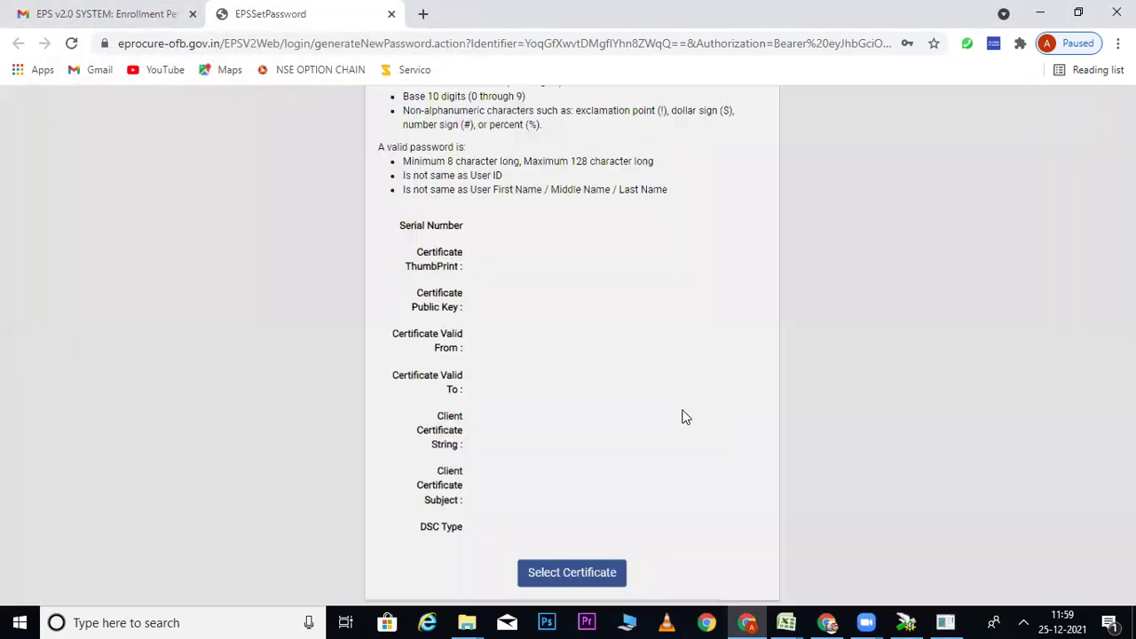
left_click(946, 621)
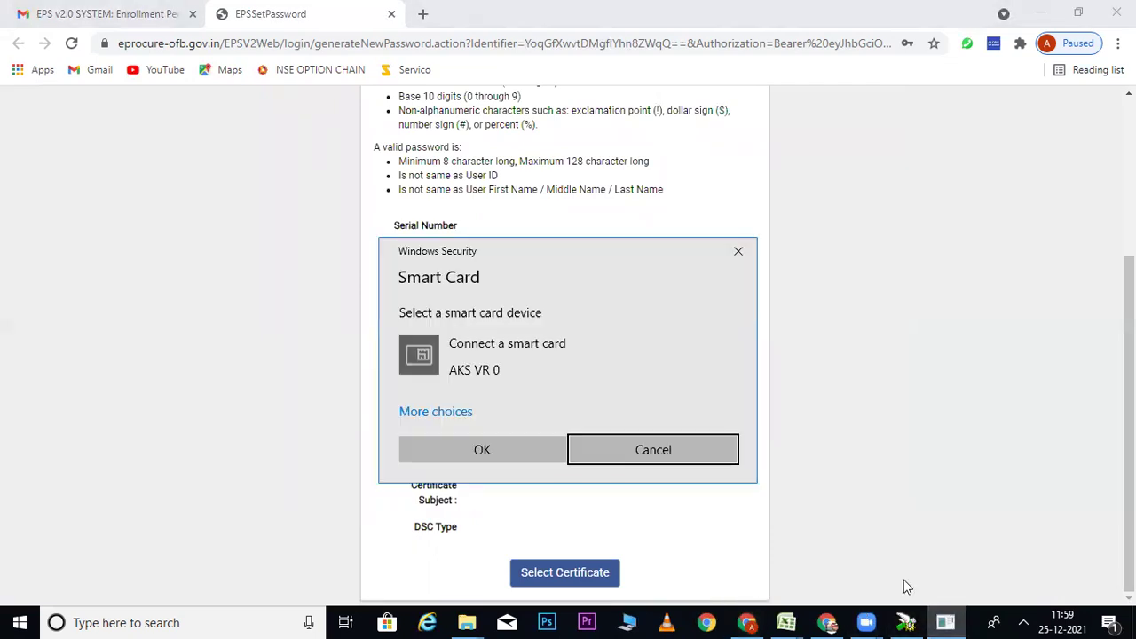
left_click(650, 447)
left_click(645, 446)
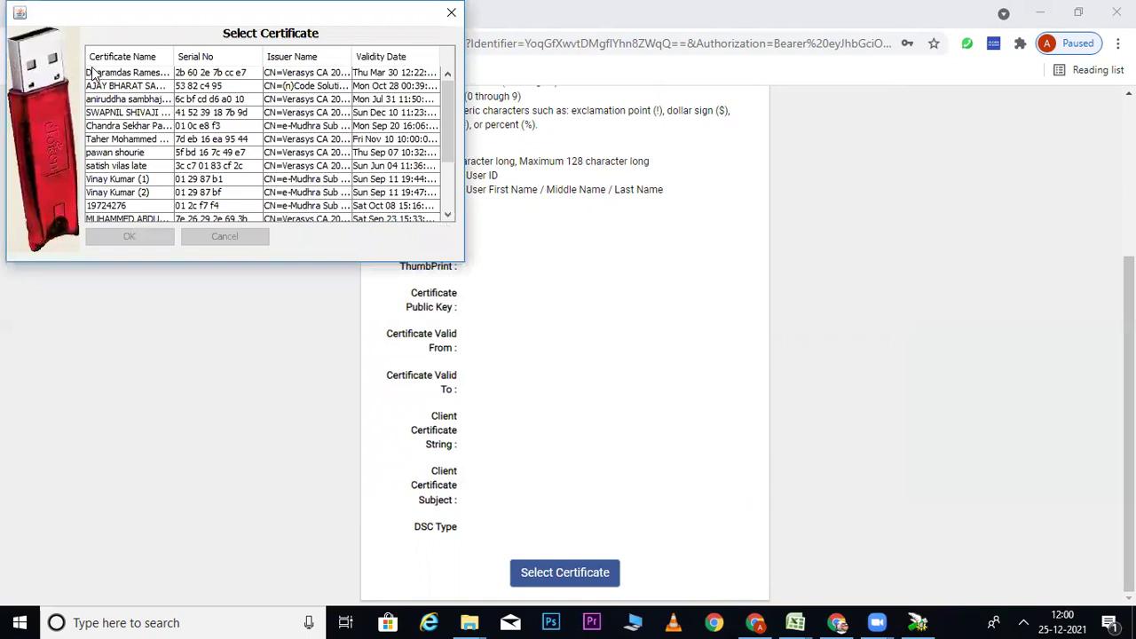
Step: Choose the first certificate, confirm it, and dismiss the SELECT CERTIFICATE warning
left_click(102, 76)
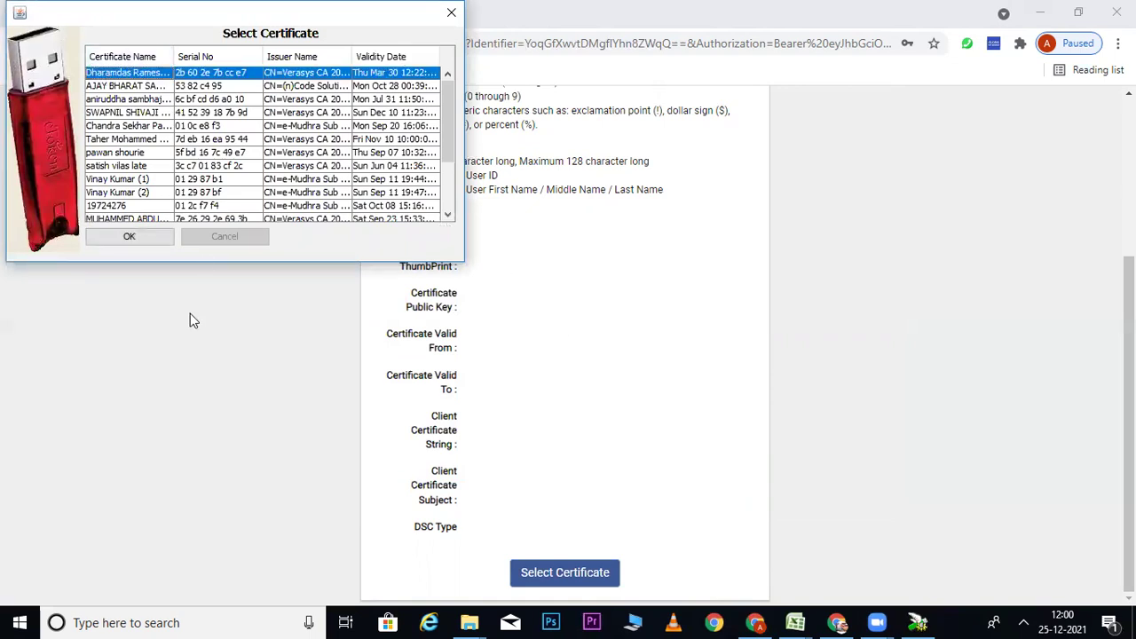
left_click(131, 235)
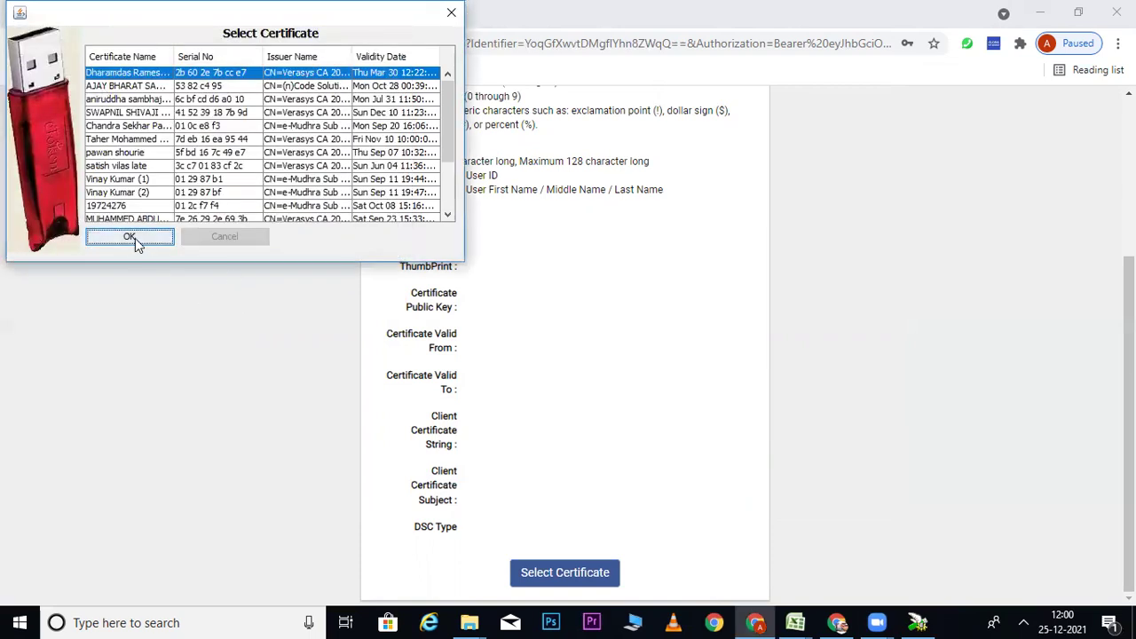
left_click(135, 238)
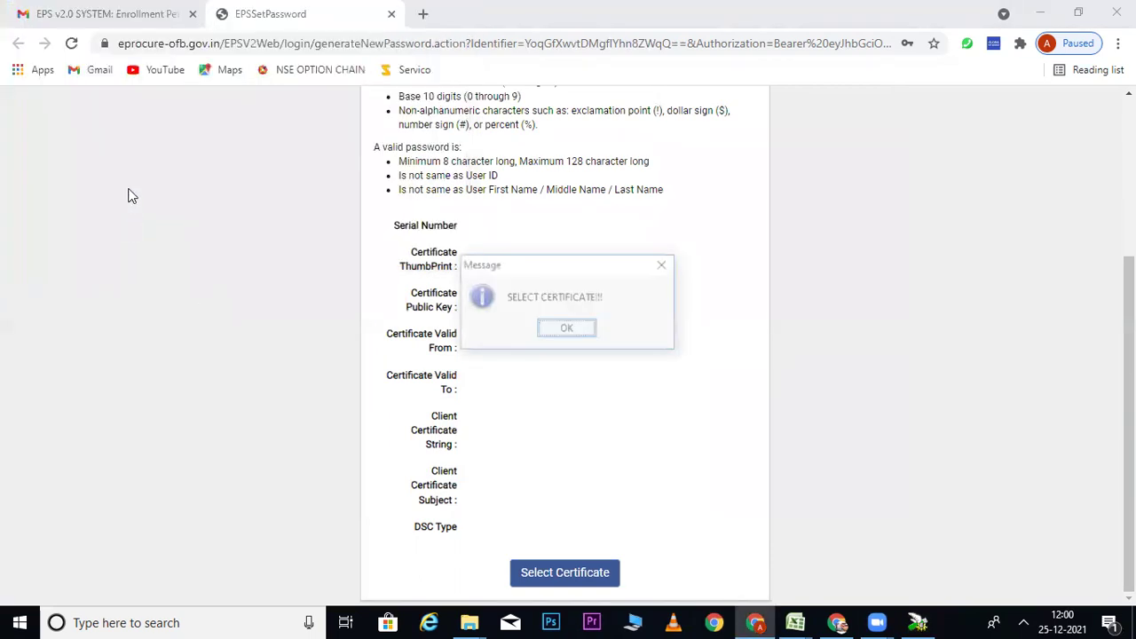
left_click(559, 331)
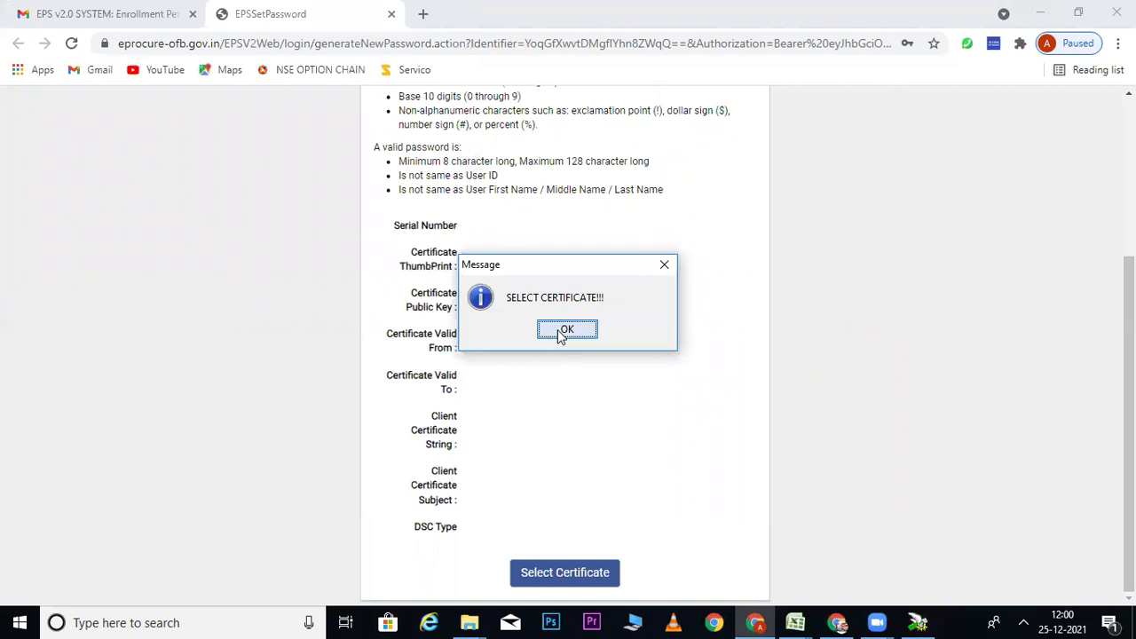
Step: Attach the certificate with its PIN, filling thumbprint, public key and 30/03/2021–30/03/2023 validity
left_click(561, 576)
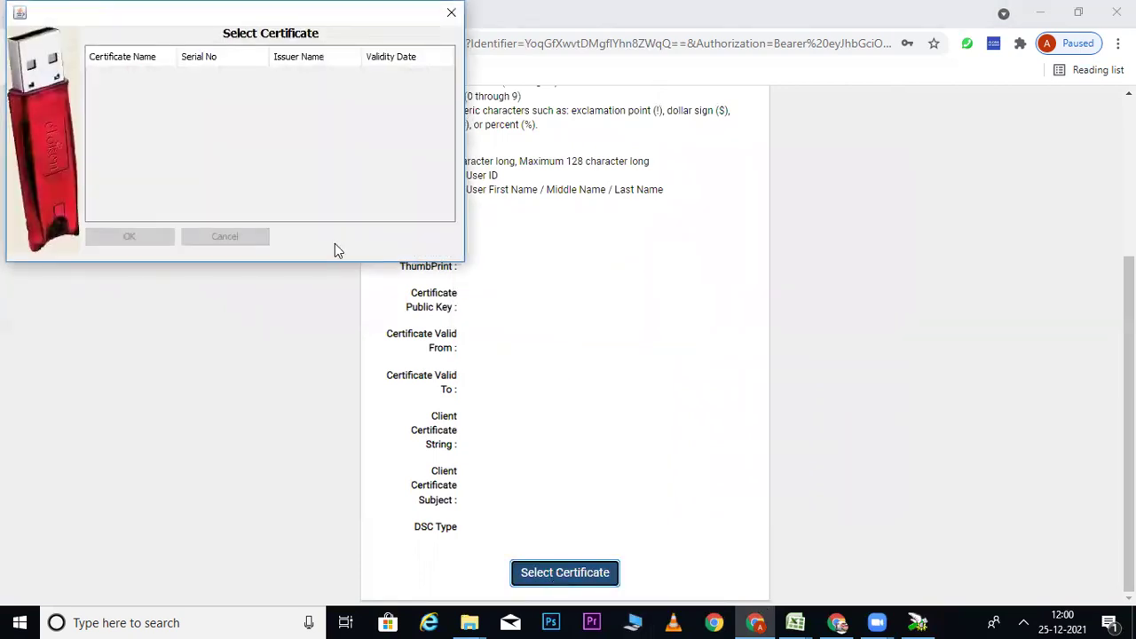
left_click(449, 18)
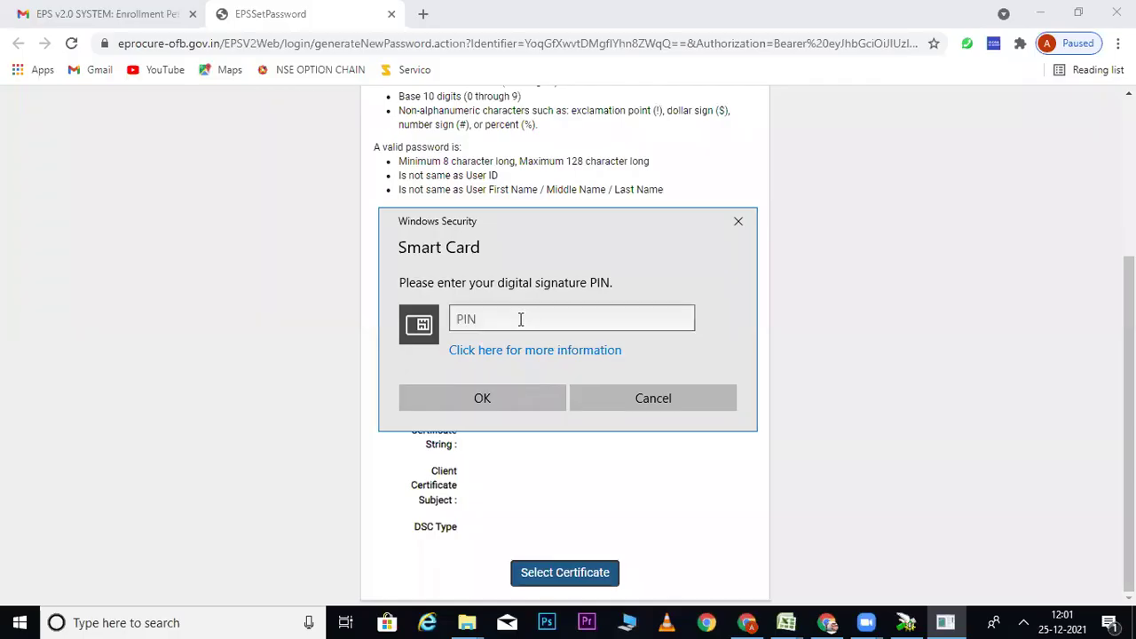
left_click(521, 320)
type("••••••••")
left_click(493, 399)
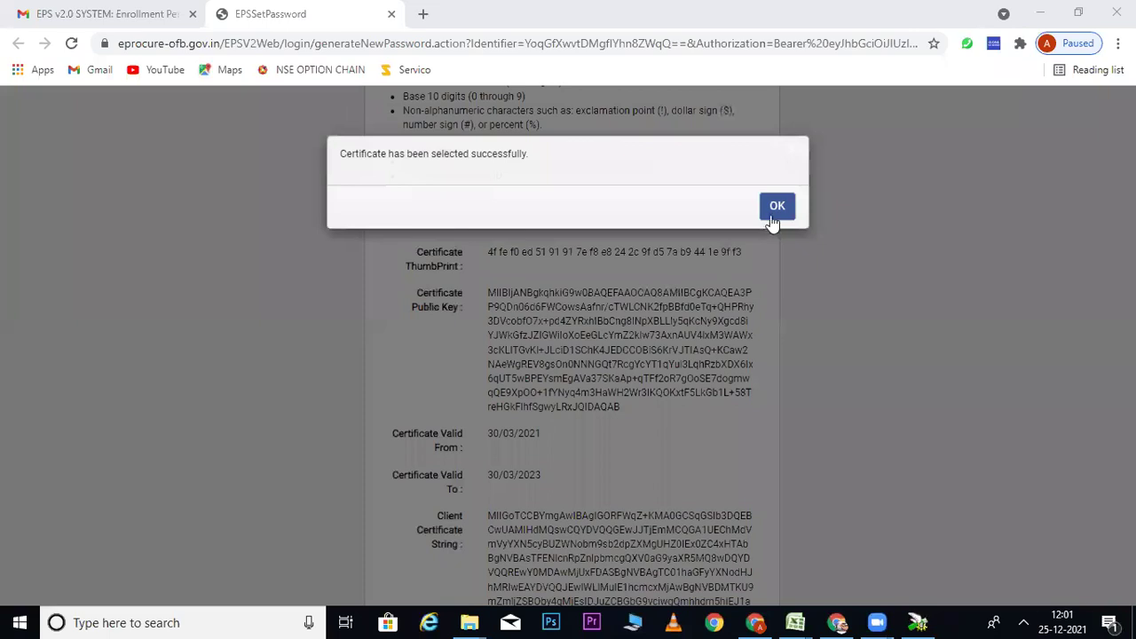
Step: Submit the new password with the attached certificate and acknowledge 'Password has changed successfully'
left_click(788, 212)
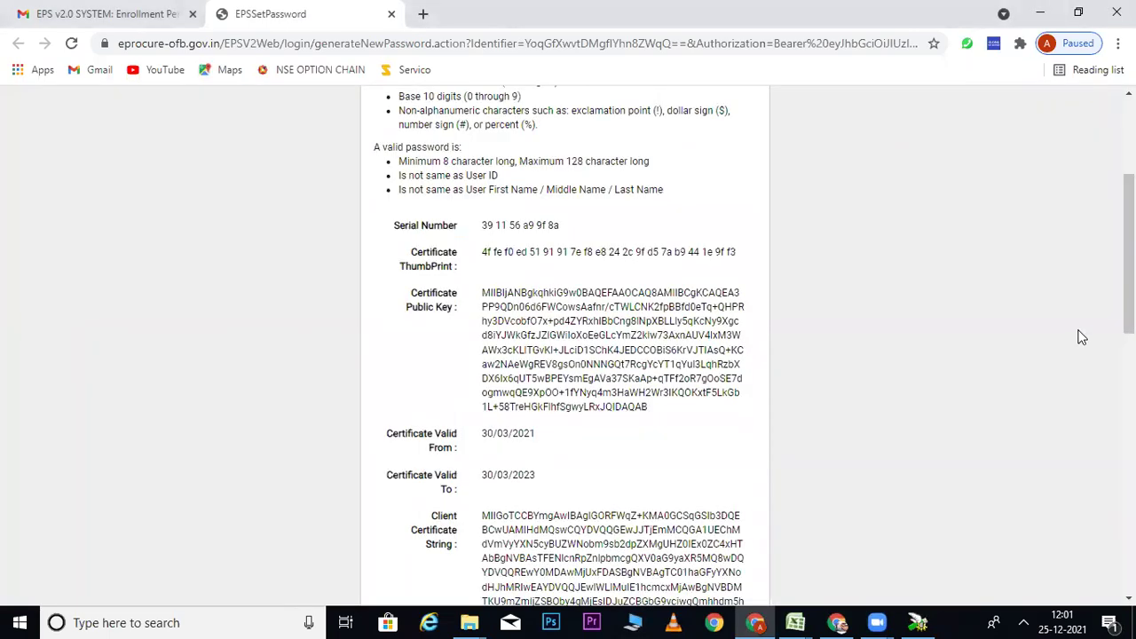
scroll(1081, 337, "down", 1)
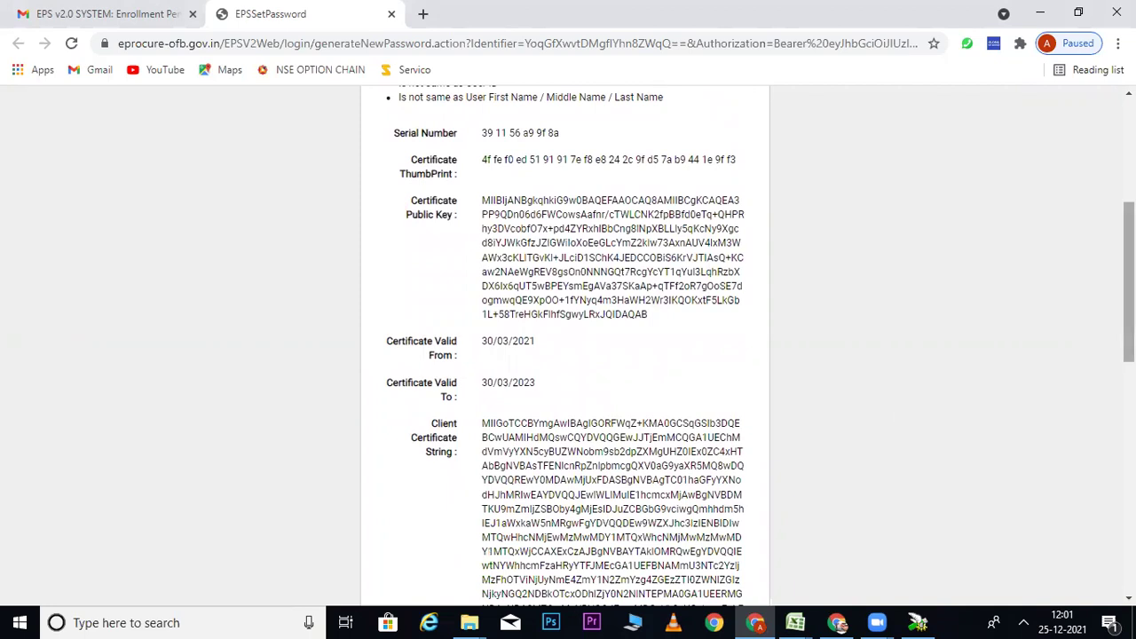
scroll(568, 346, "down", 8)
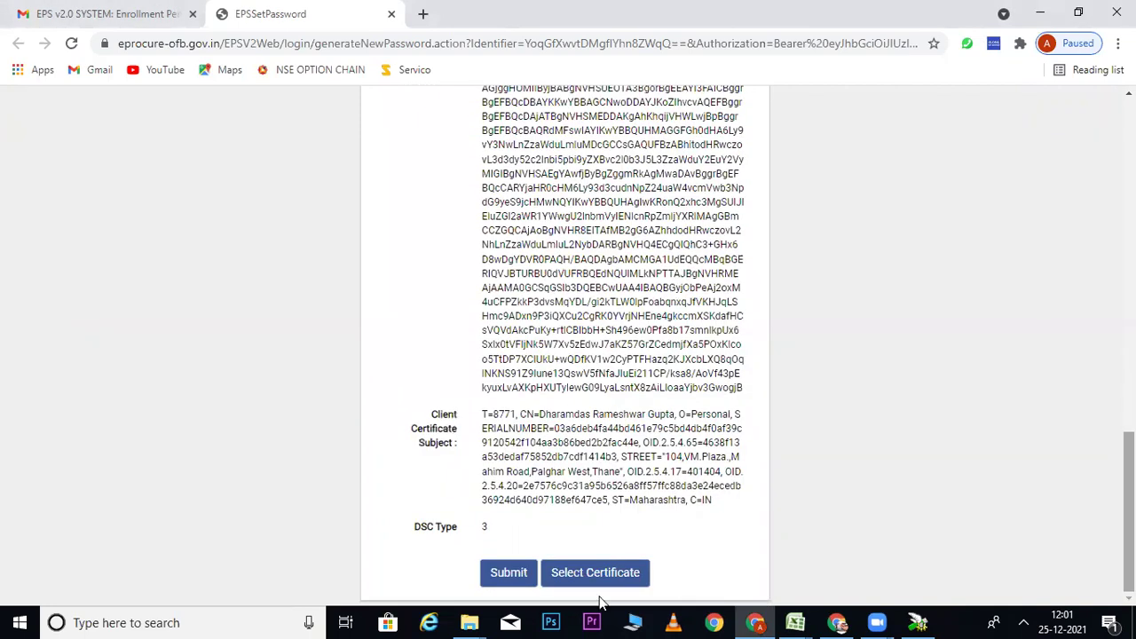
left_click(504, 577)
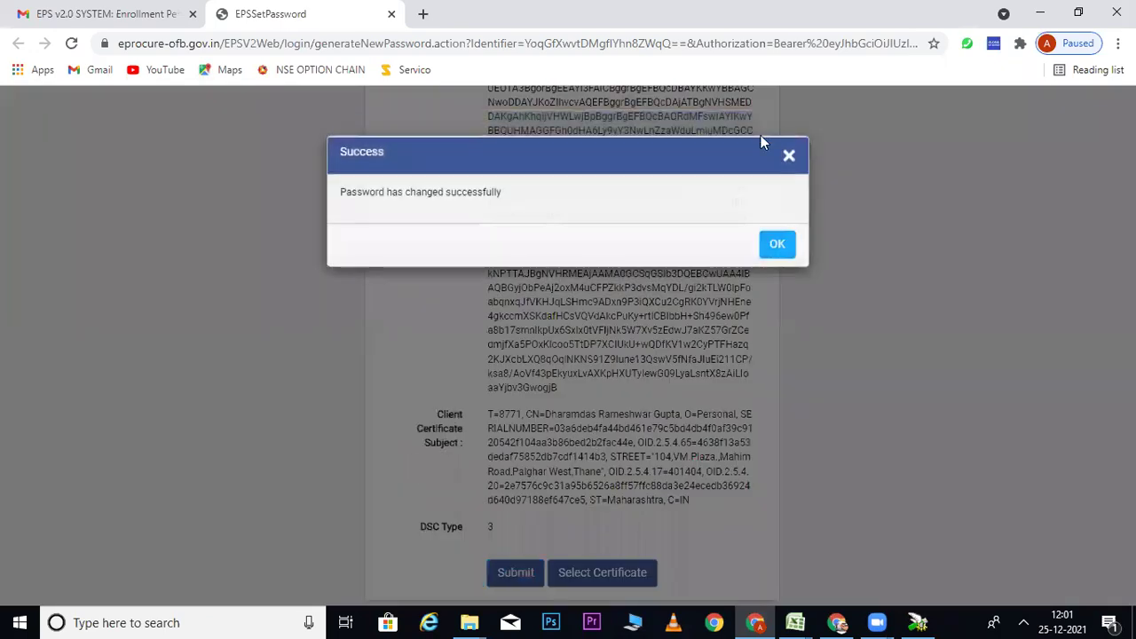
left_click(776, 246)
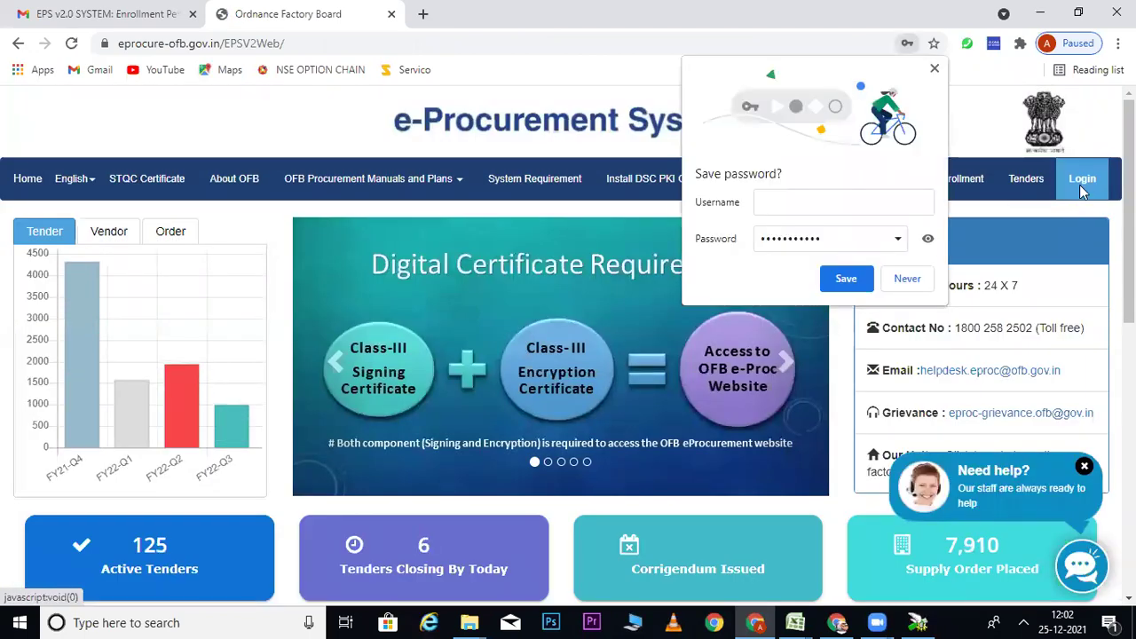
Step: Decline Chrome's password saving, then log in with the vendor username, account password and captcha
left_click(1079, 184)
left_click(902, 283)
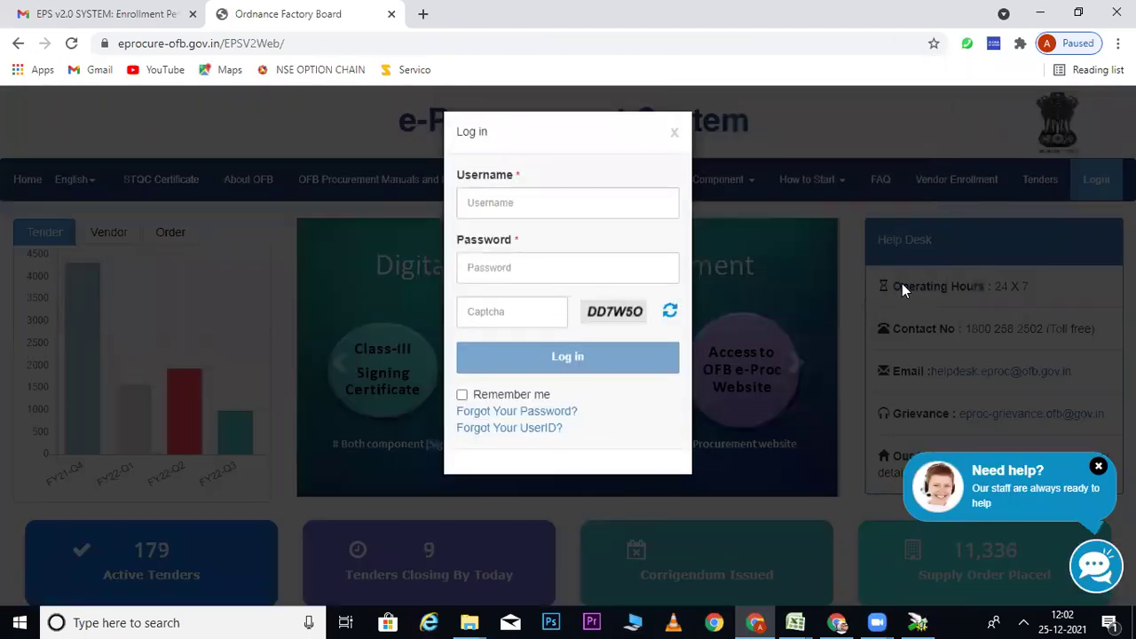
left_click(501, 206)
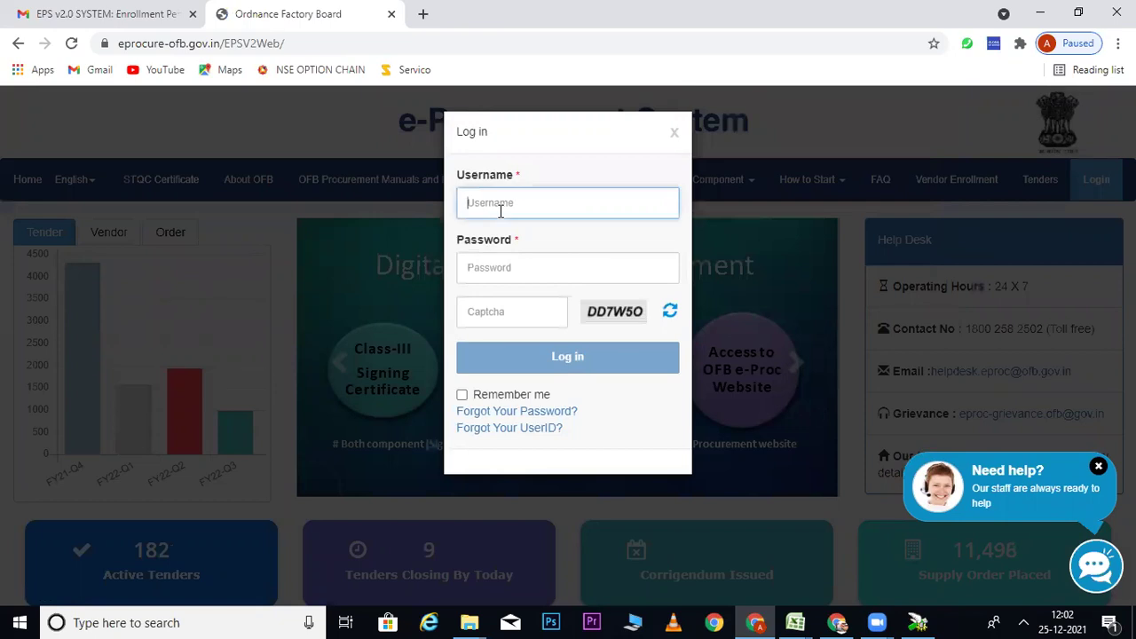
key("Tab")
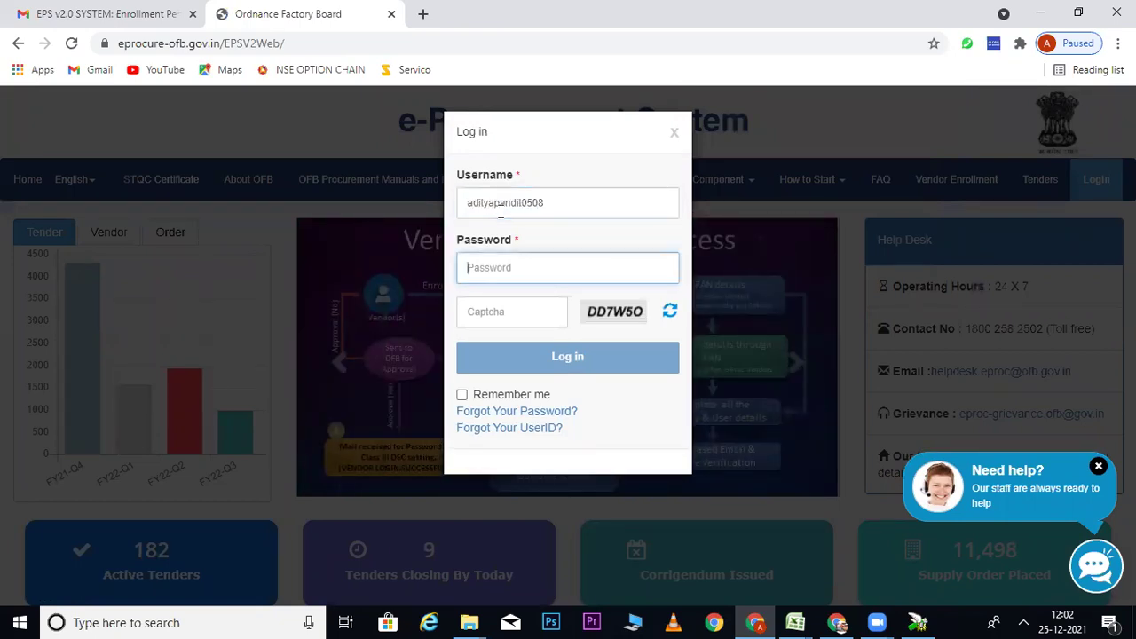
type("••••••")
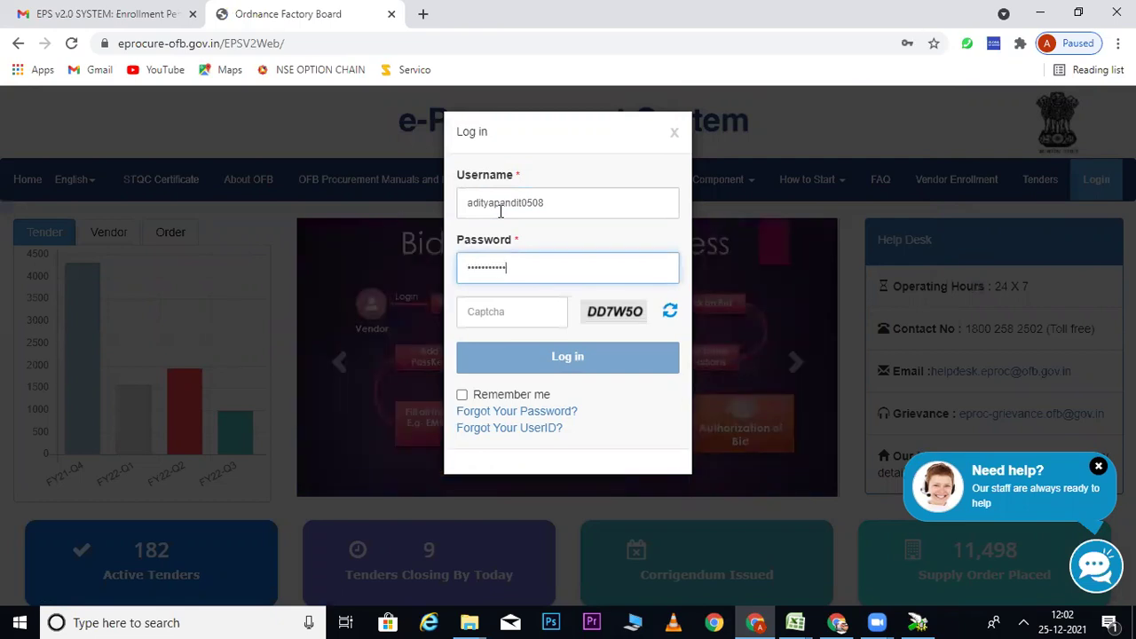
left_click(519, 310)
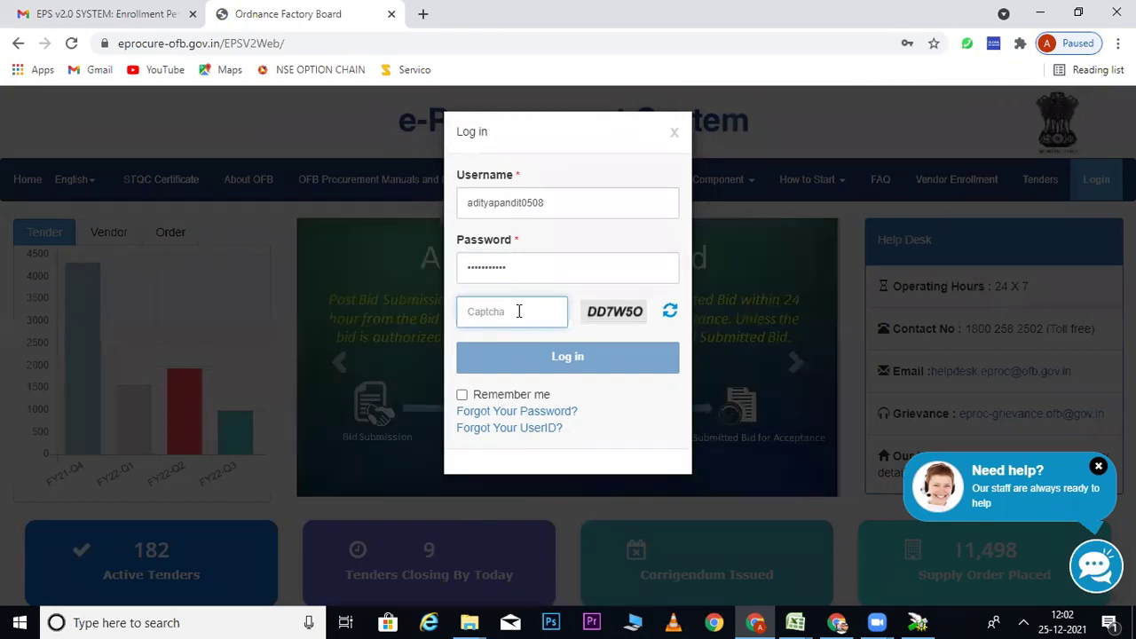
type("DD7")
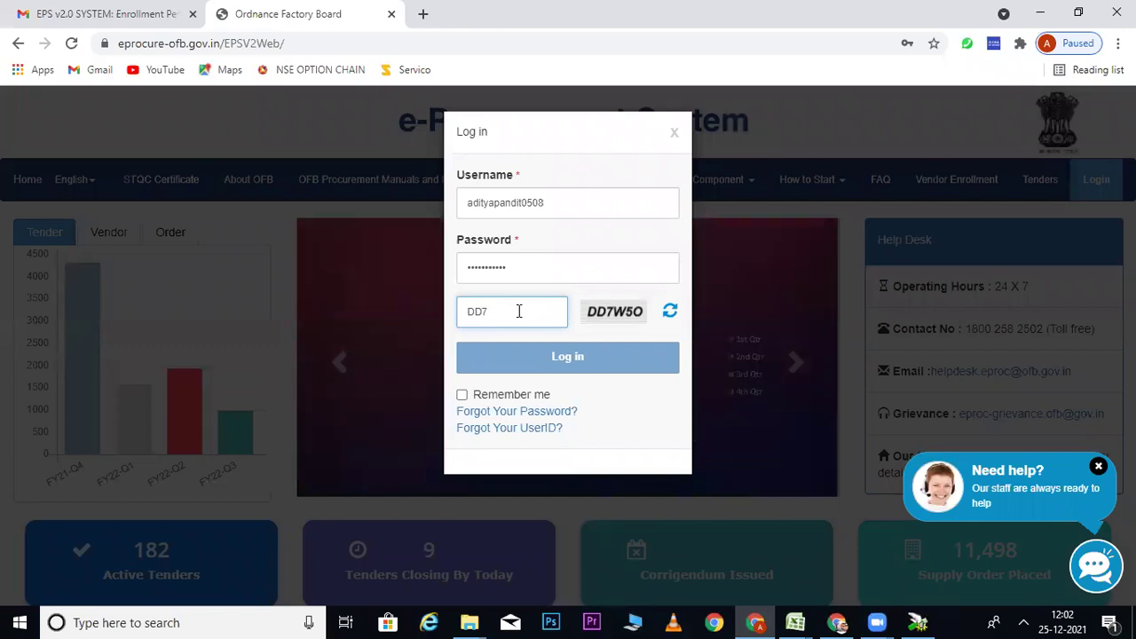
type("W")
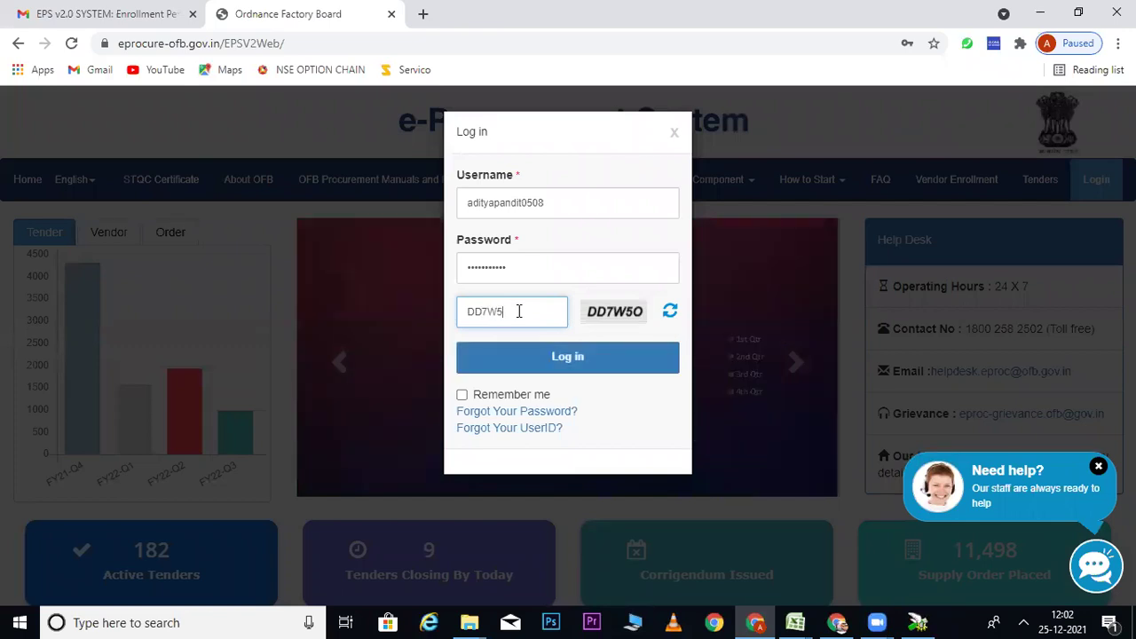
type("5O")
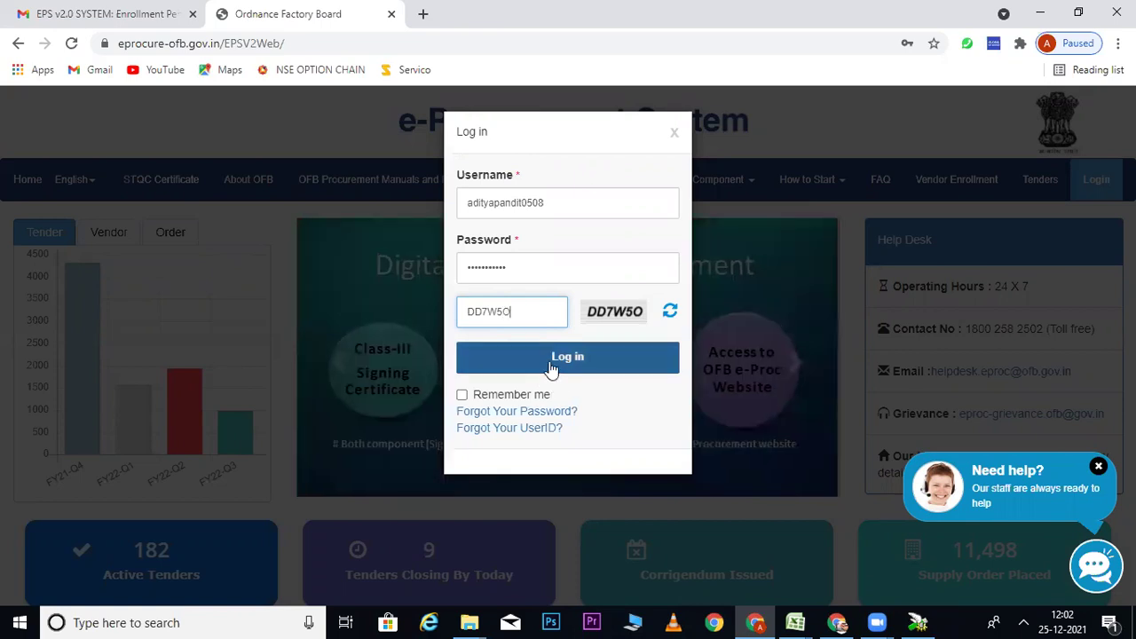
left_click(551, 368)
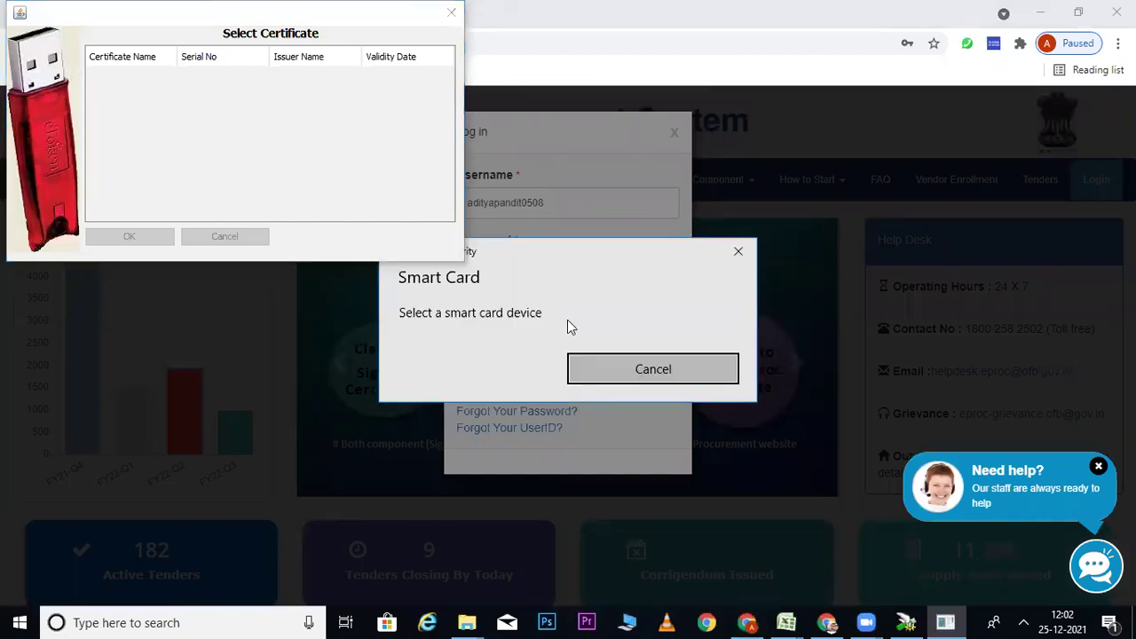
Step: Cancel both Smart Card prompts and choose the signing certificate, reaching the 33-tender list
left_click(657, 460)
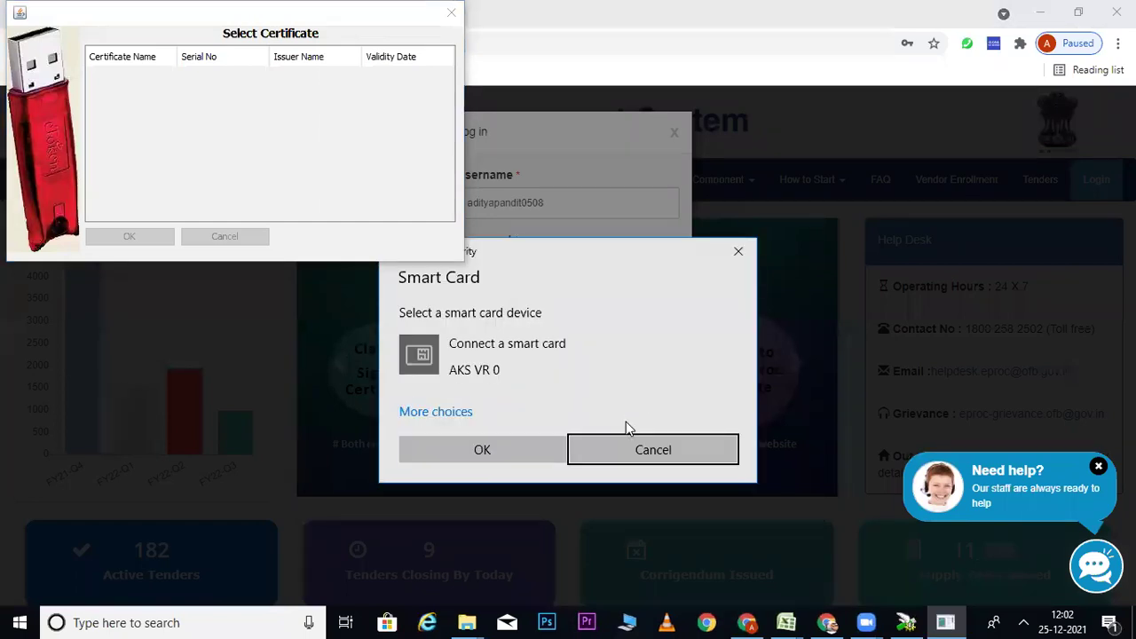
left_click(650, 450)
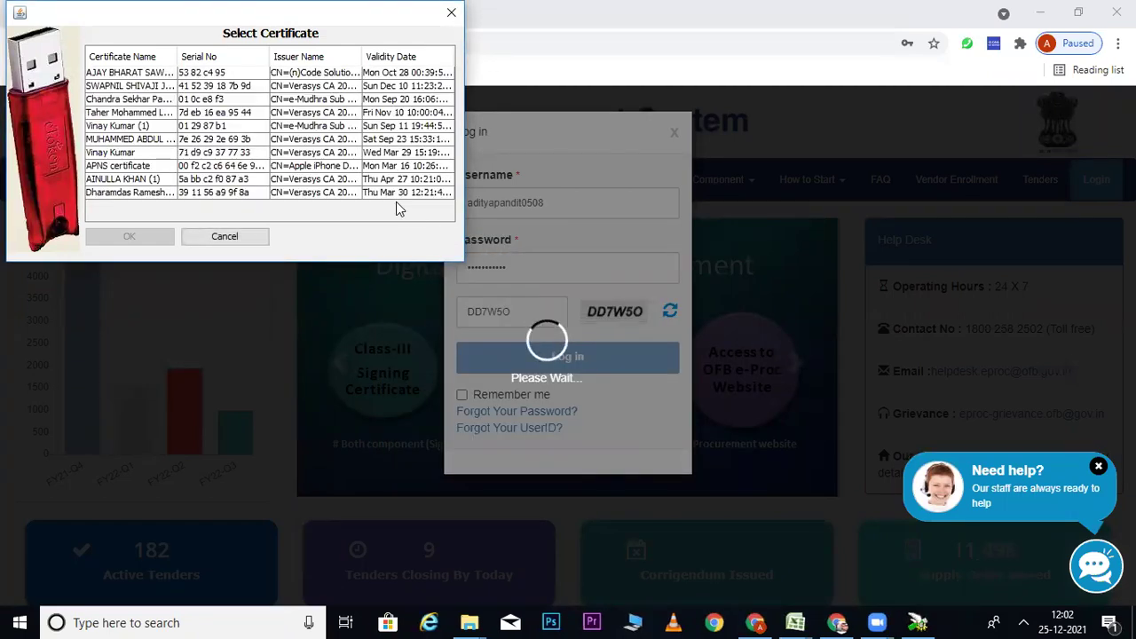
left_click(145, 193)
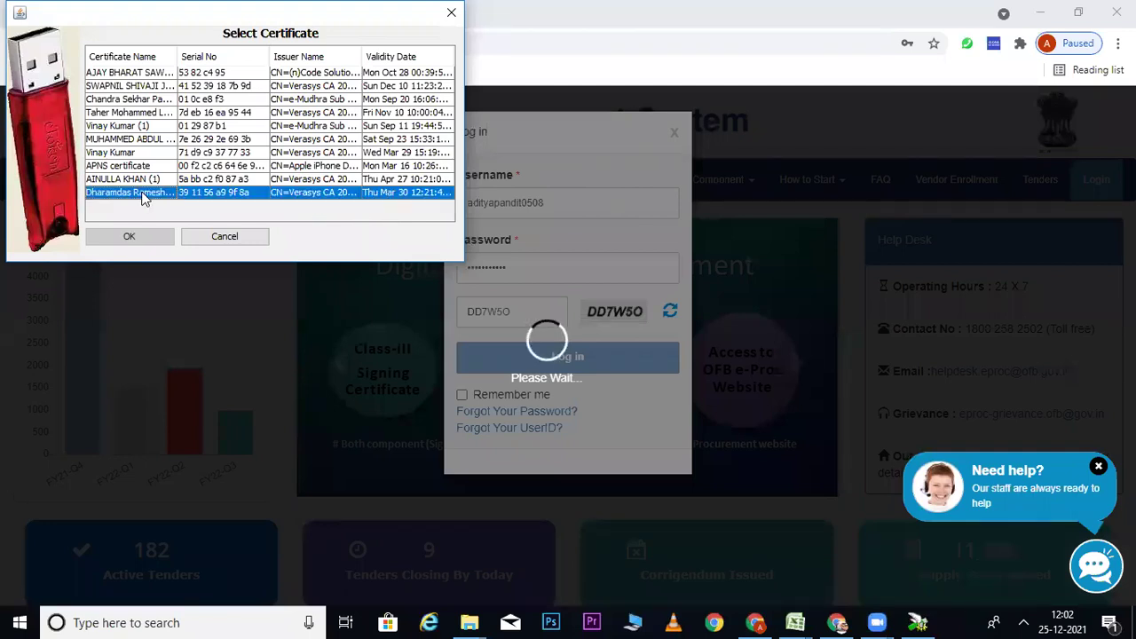
left_click(135, 240)
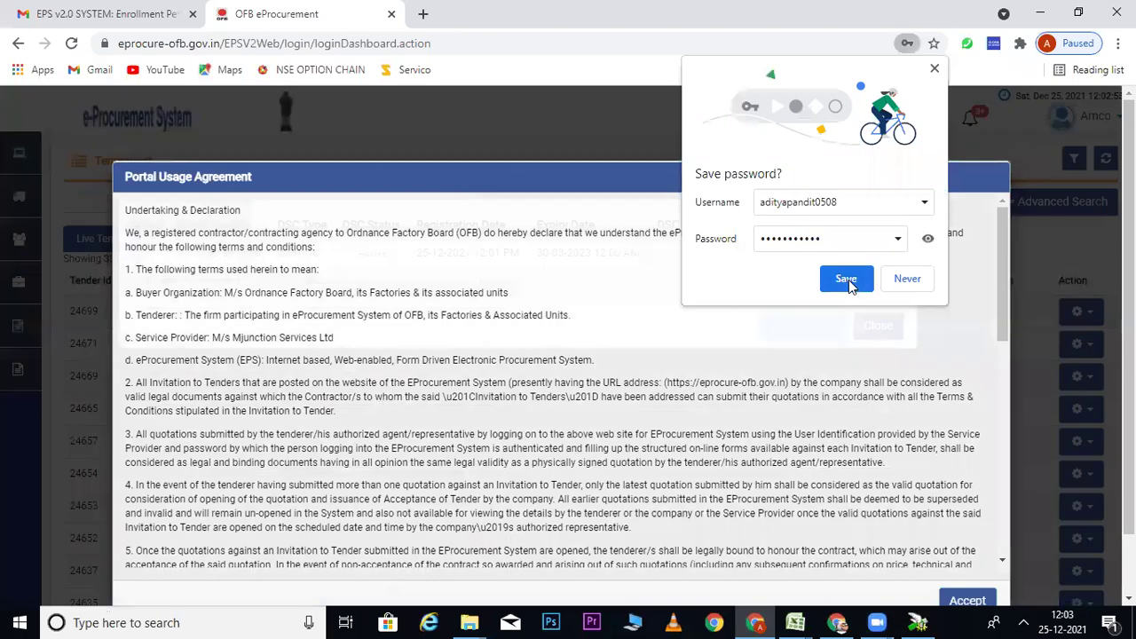
Step: Save the browser password, then accept the Portal Usage Agreement, signing it with the vendor certificate
left_click(845, 279)
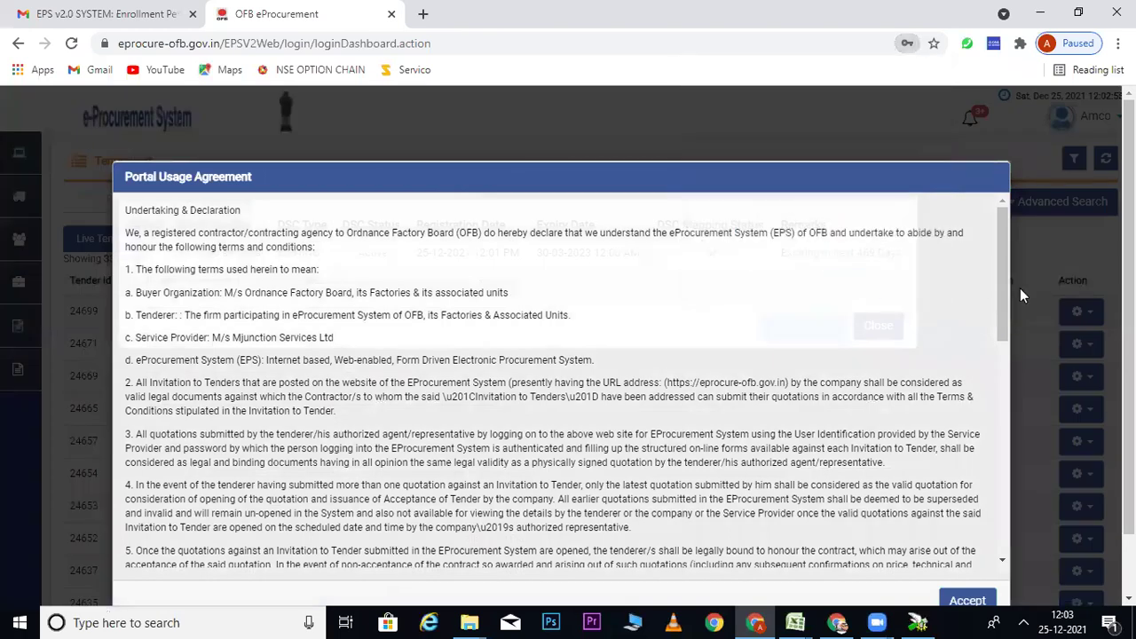
left_click(969, 601)
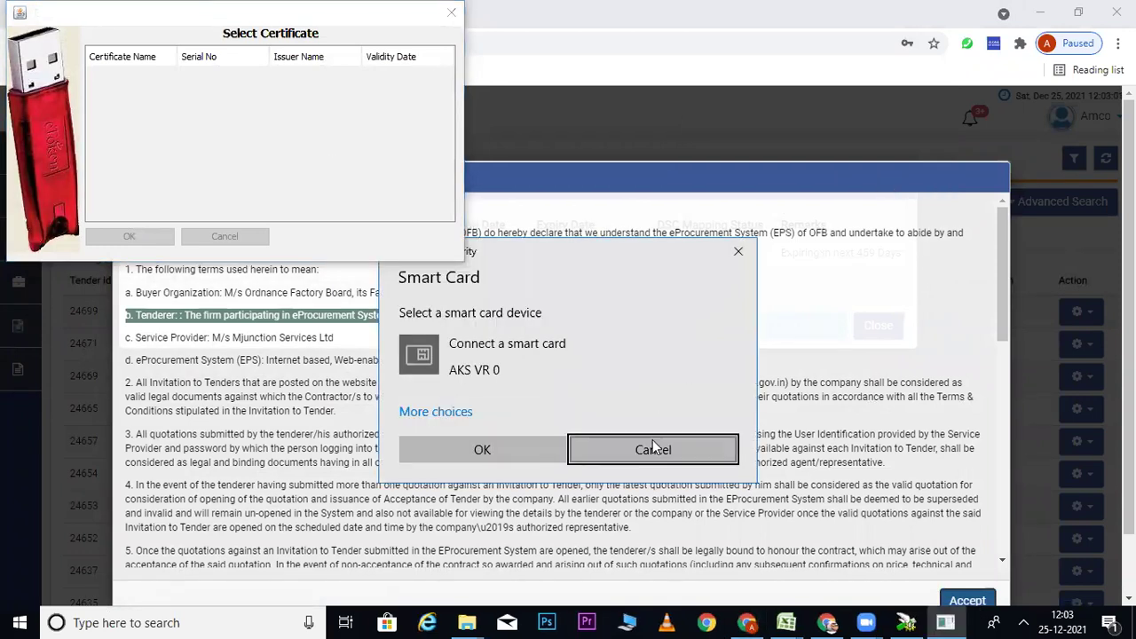
left_click(645, 450)
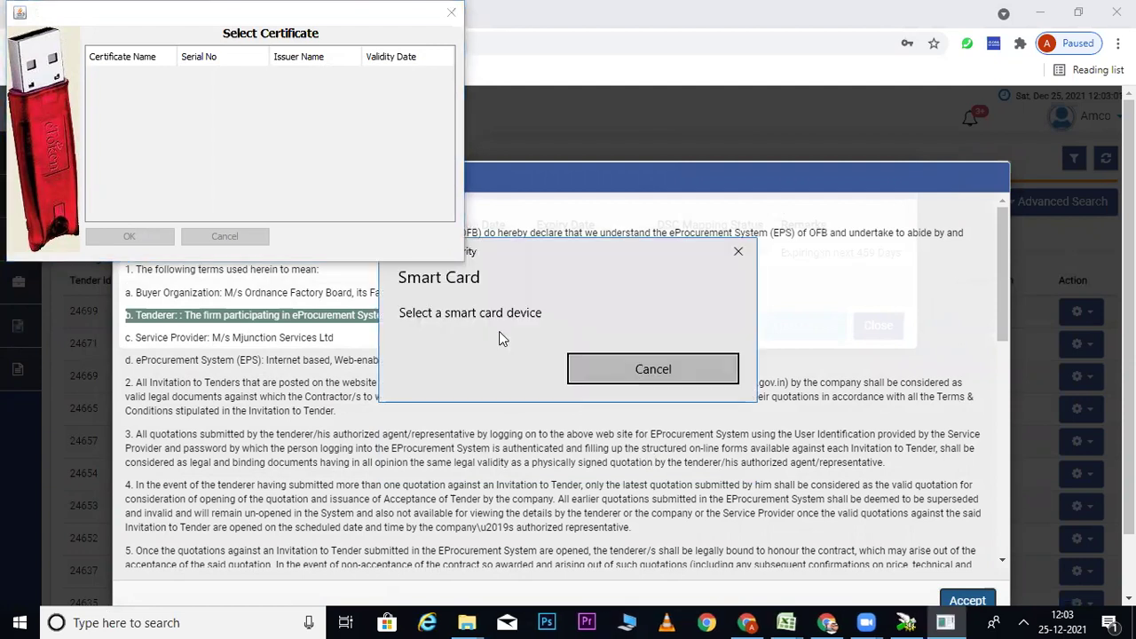
left_click(654, 449)
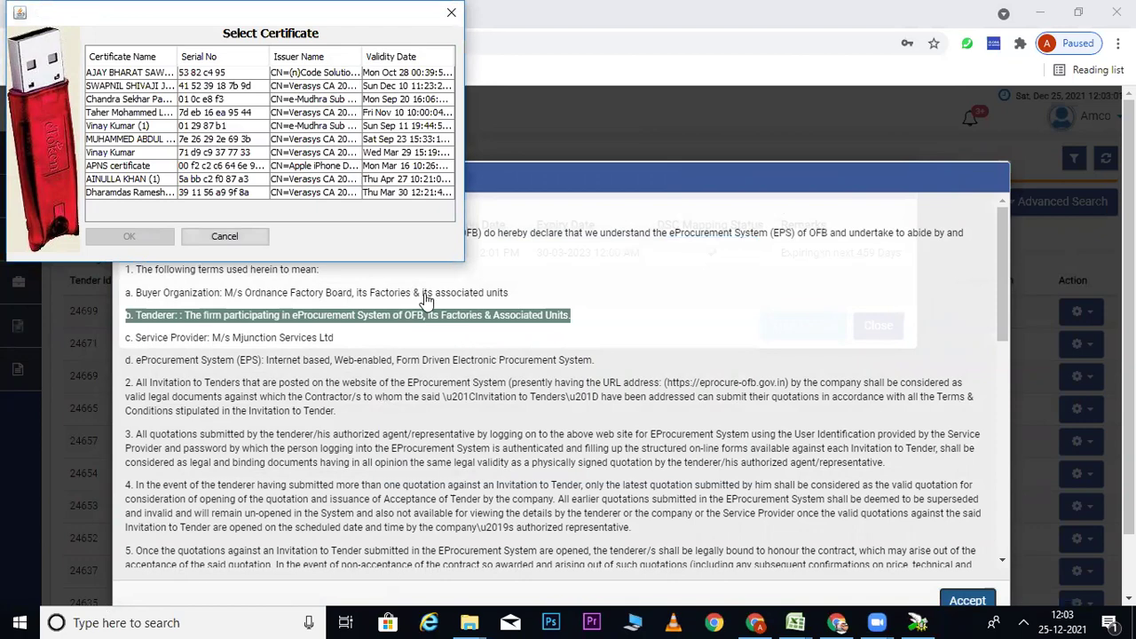
left_click(131, 194)
left_click(129, 236)
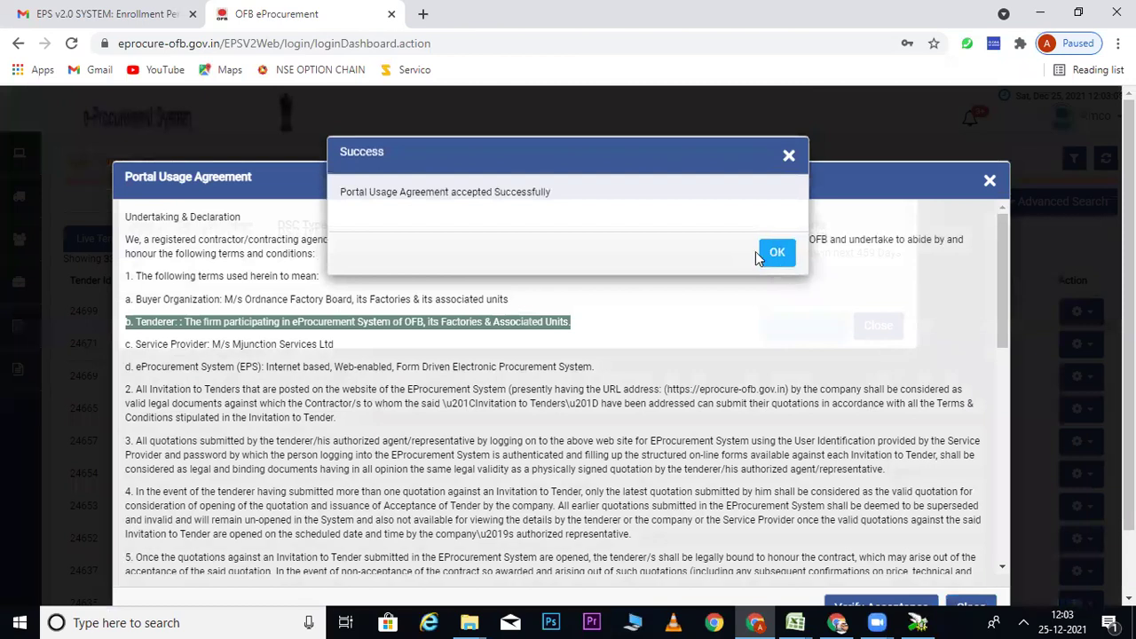
left_click(775, 253)
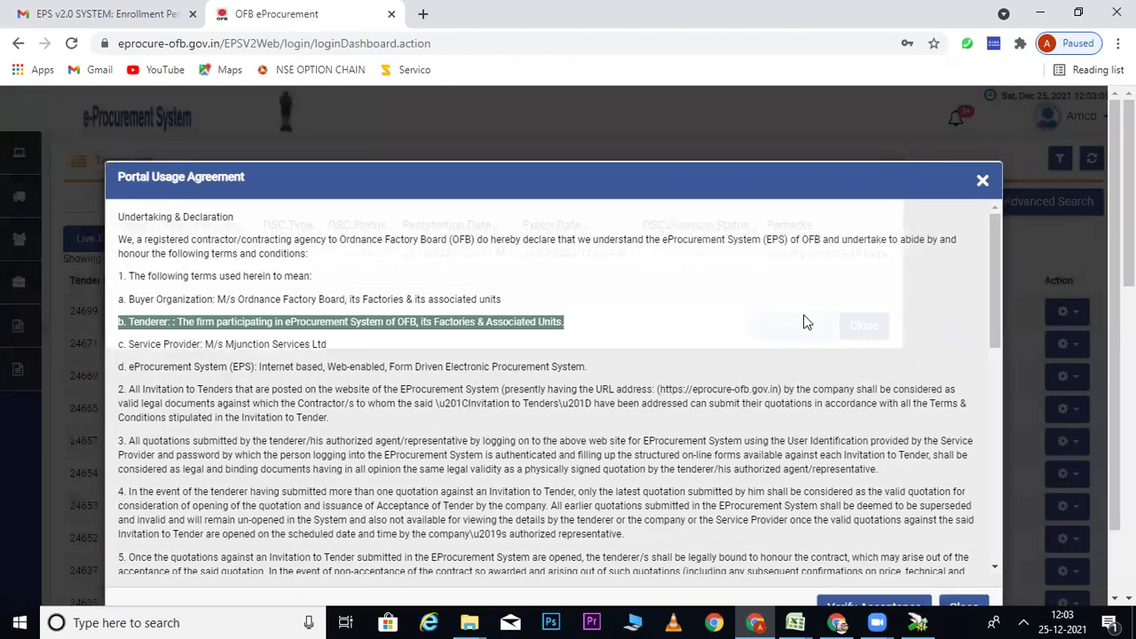
Step: Close the verification message, agreement and user certificates list, returning to the 33 live tenders
scroll(1031, 420, "down", 5)
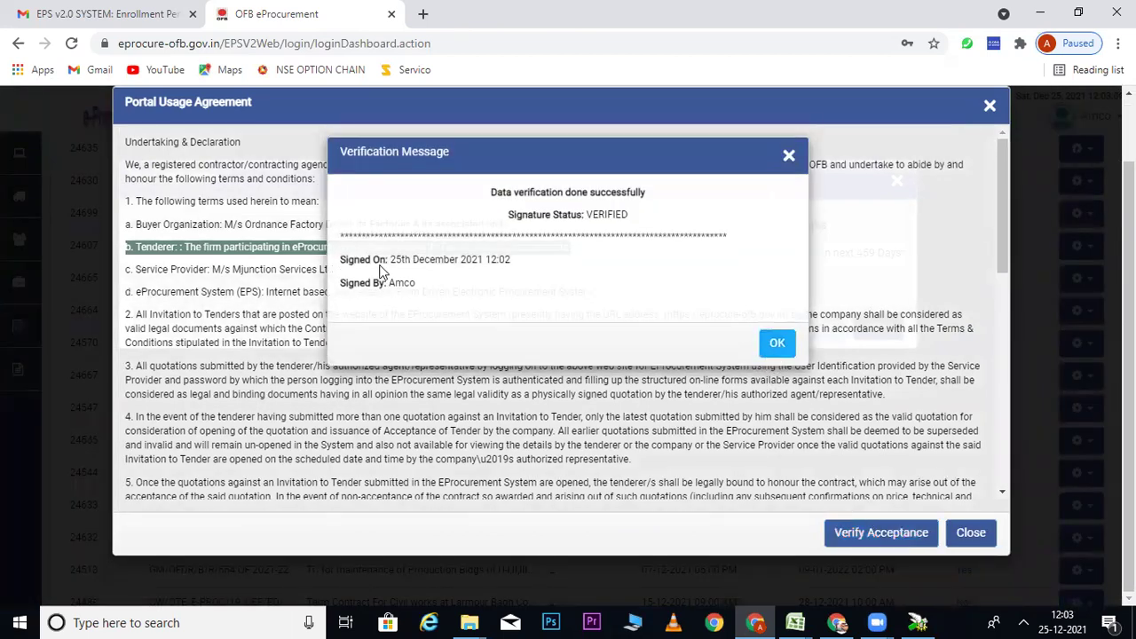
left_click(778, 344)
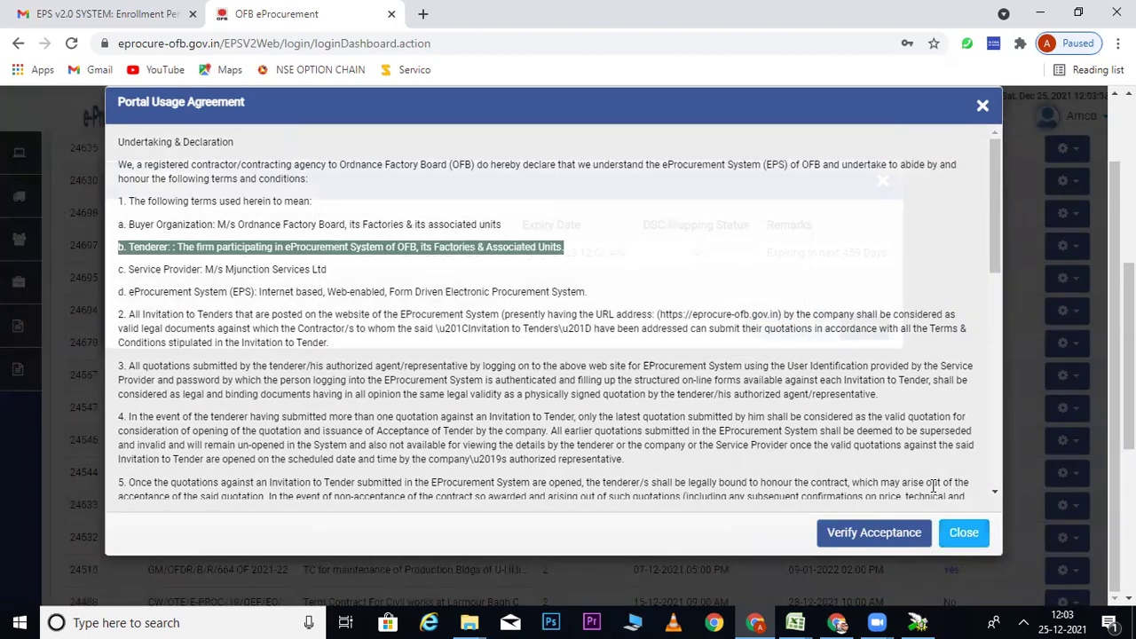
left_click(963, 532)
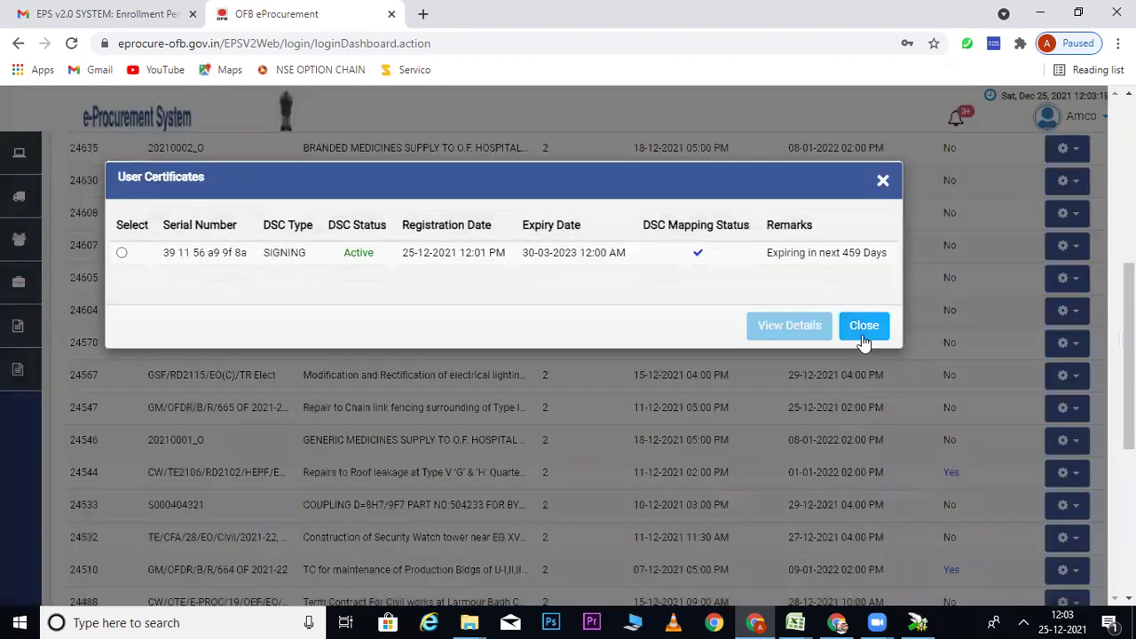
left_click(122, 254)
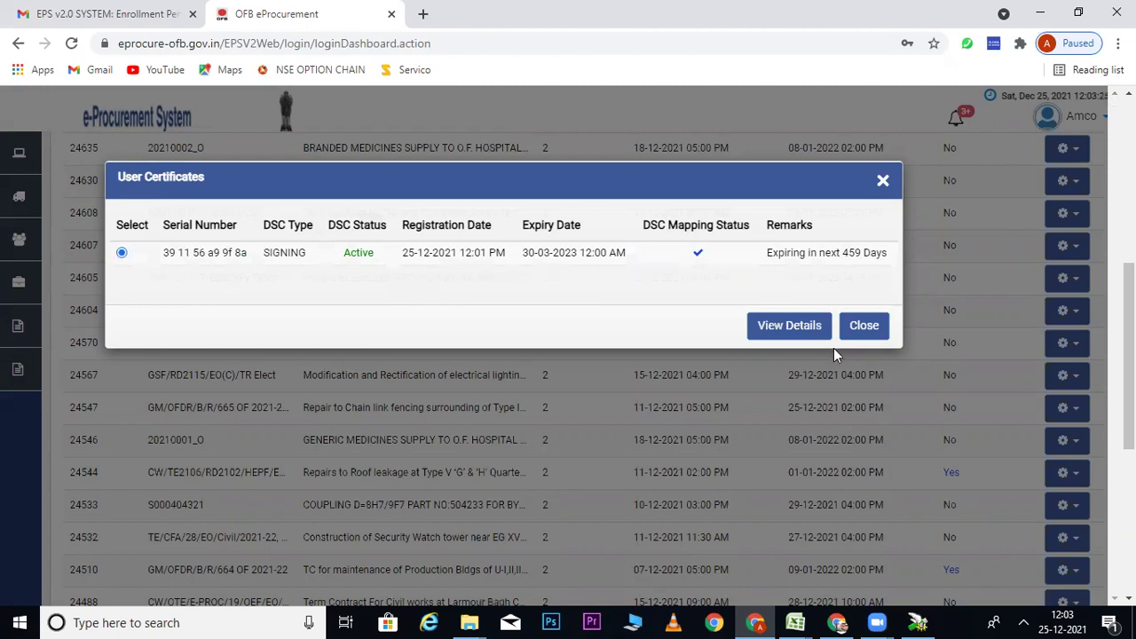
left_click(878, 335)
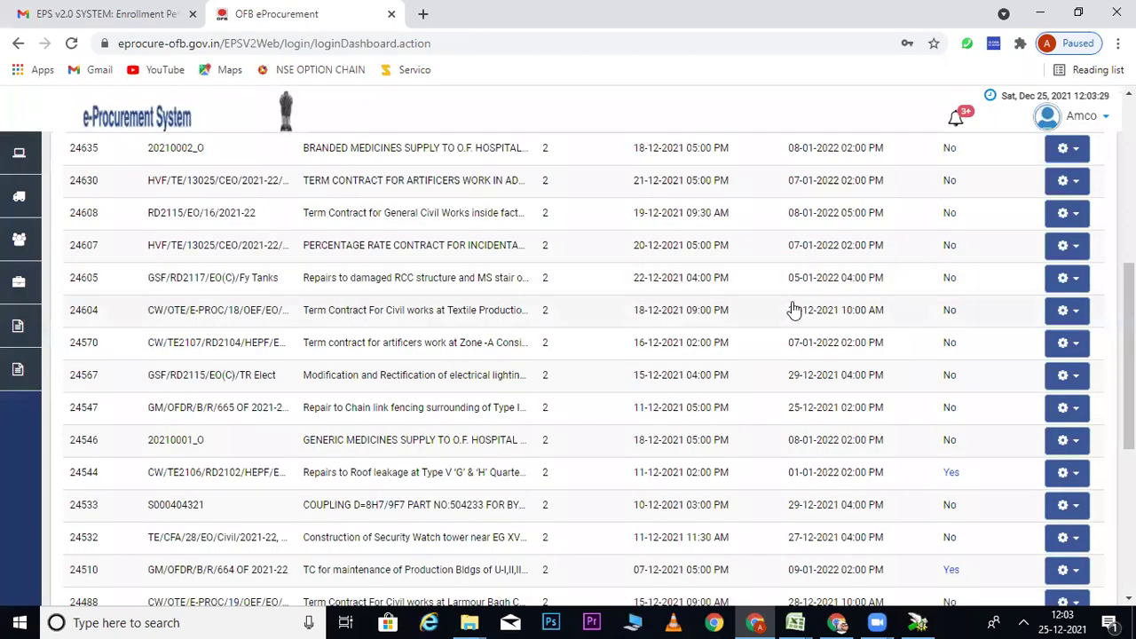
left_click_drag(1128, 355, 1127, 200)
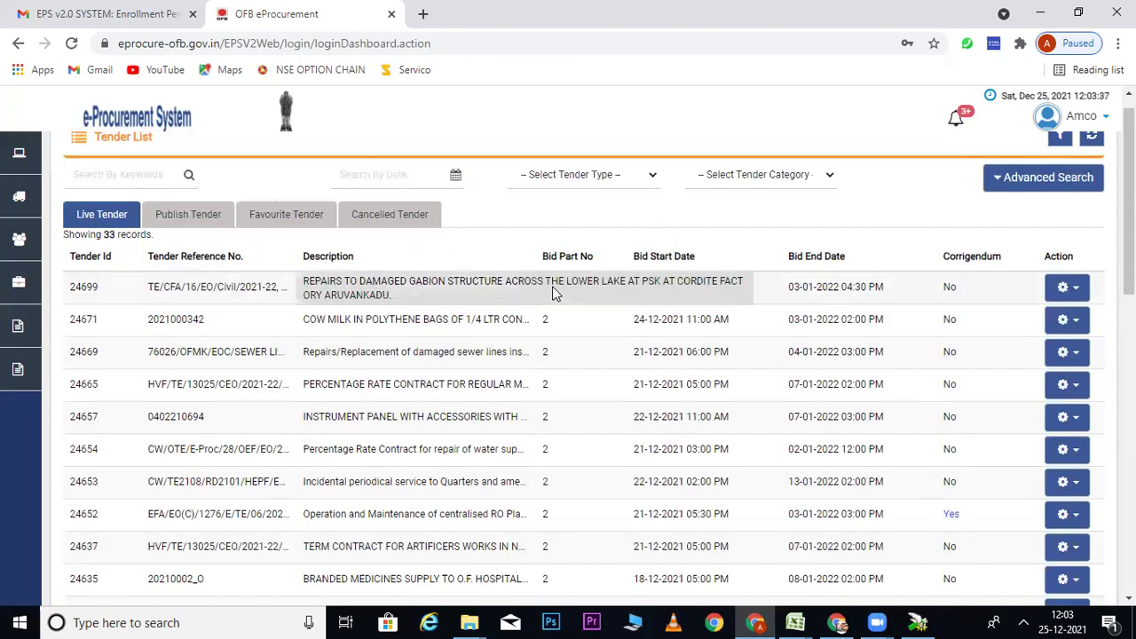
scroll(1109, 124, "up", 1)
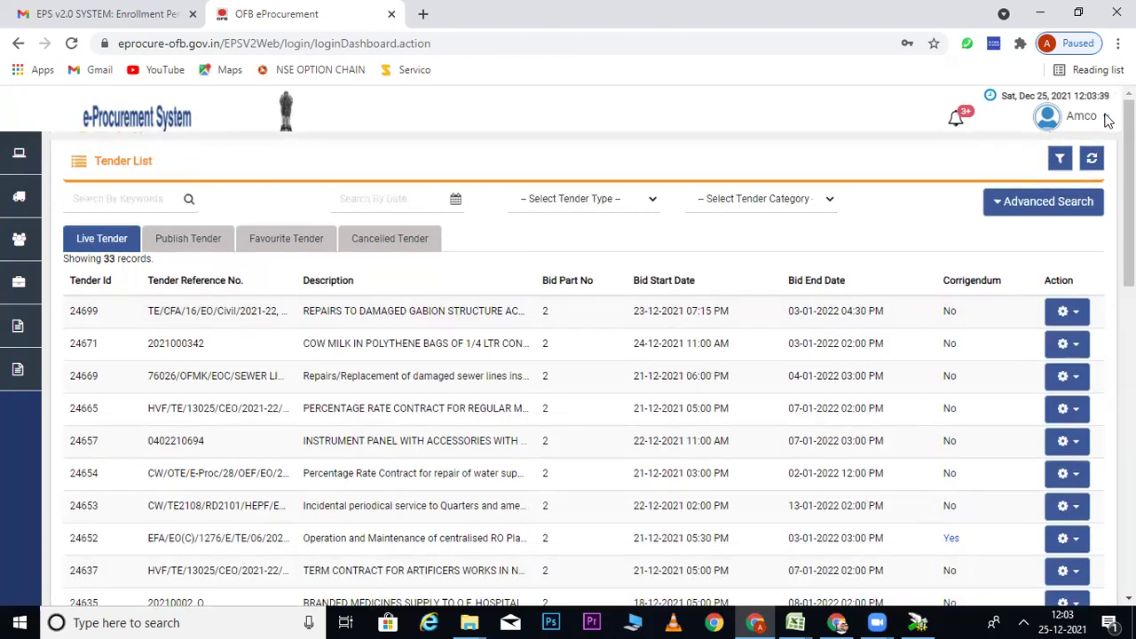